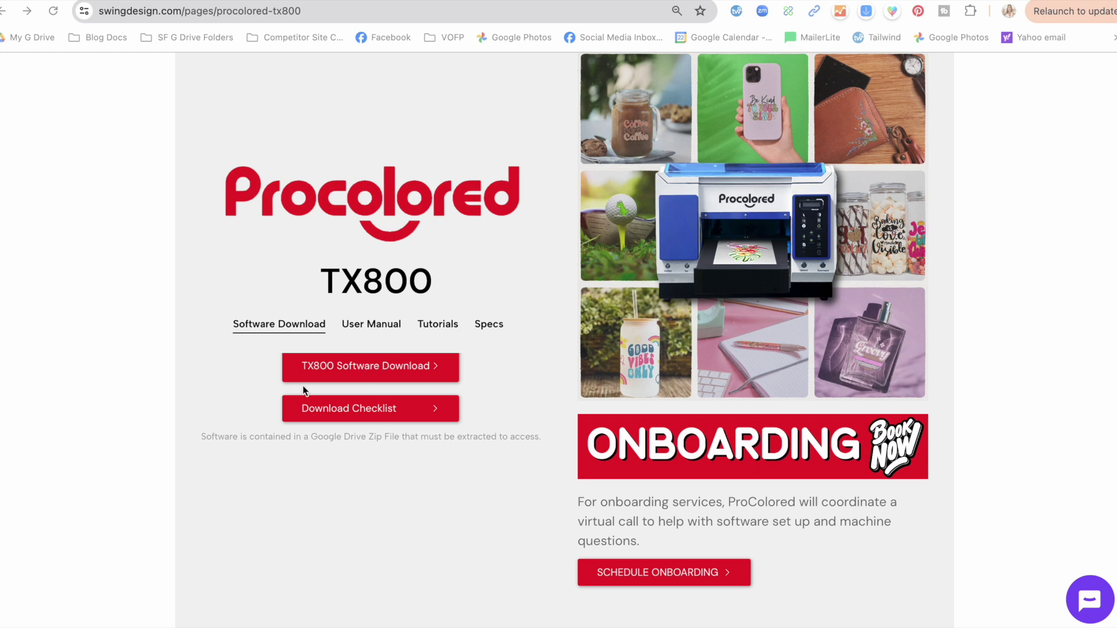
Step: Download the TX800 software zip from the Procolored TX800 page's 'TX800 Software Download' link
click(436, 368)
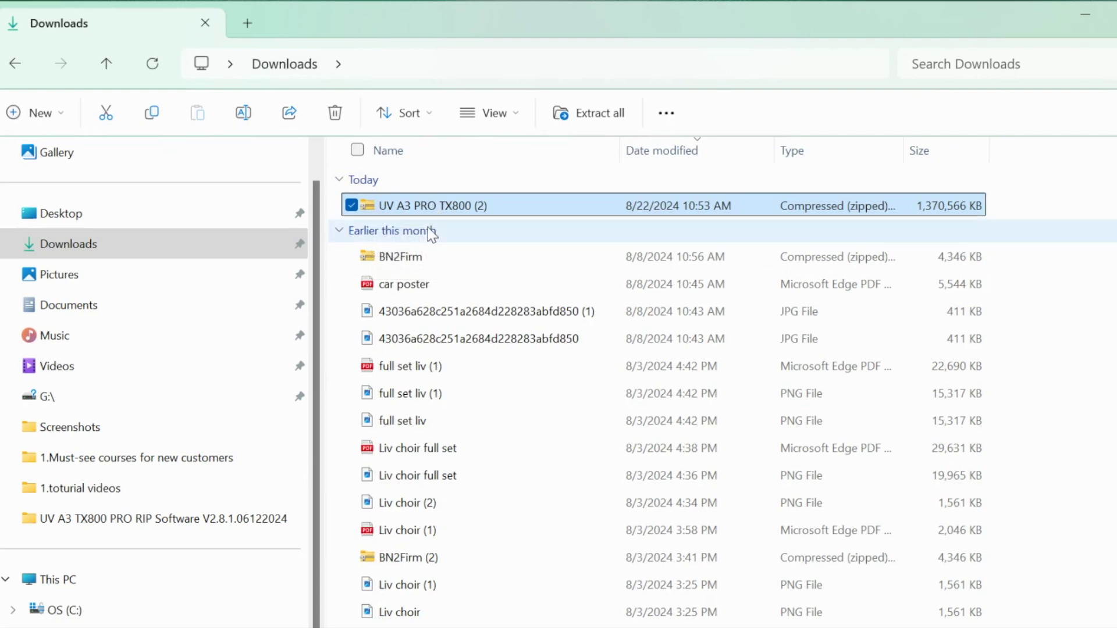
Step: Start Extract All on the UV A3 PRO TX800 (2) zip and browse for a destination
right_click(519, 207)
click(574, 348)
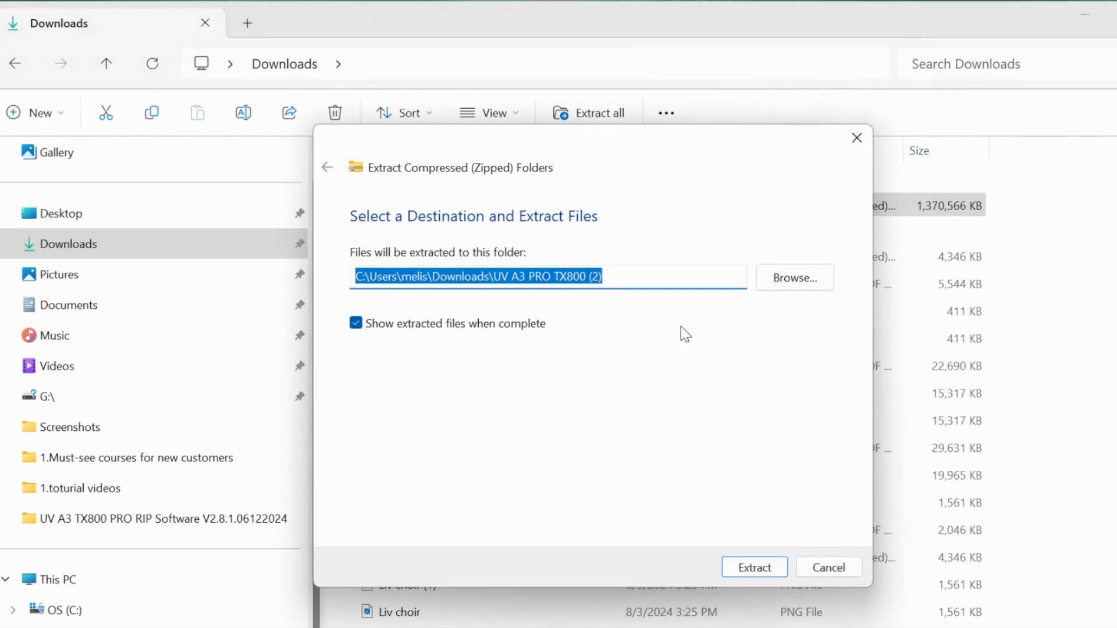
click(803, 282)
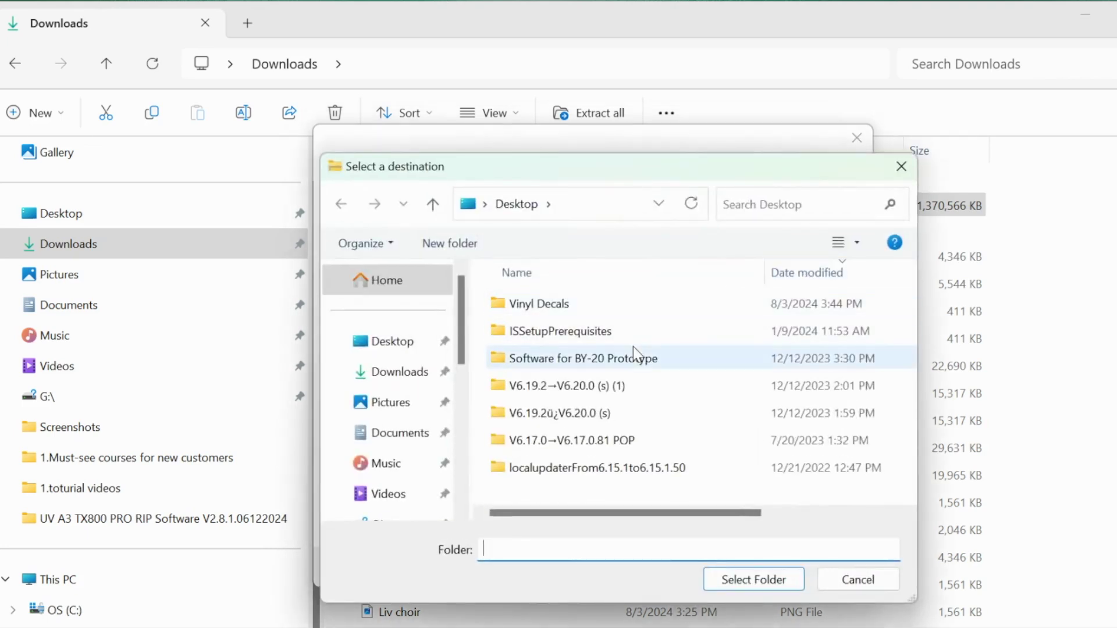
scroll(376, 445, down, 1)
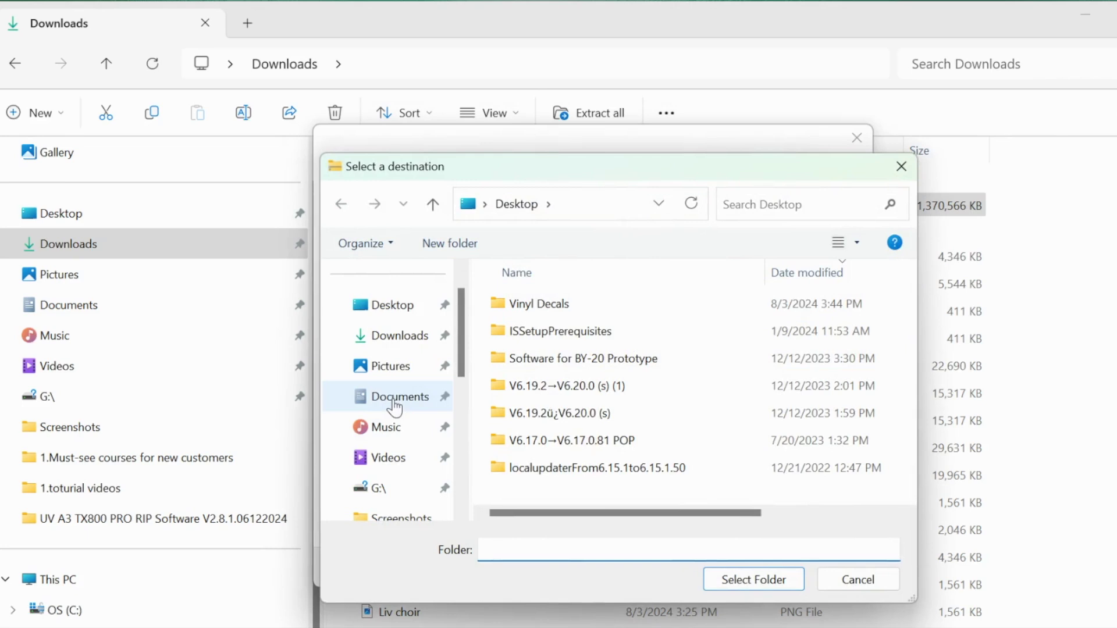
scroll(395, 407, down, 5)
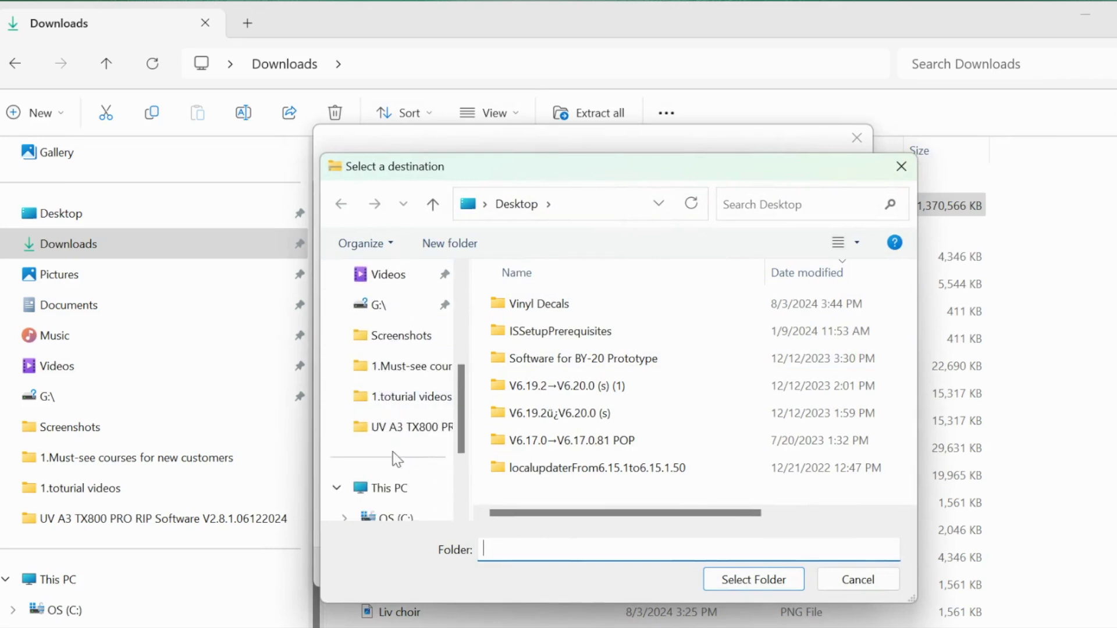
scroll(395, 458, down, 2)
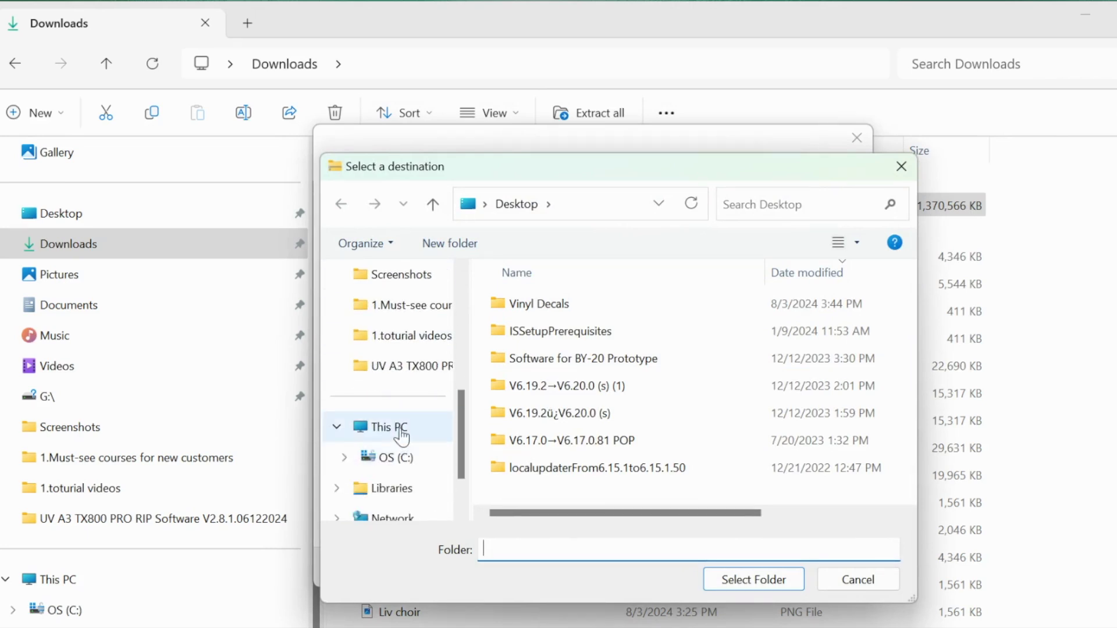
Step: Choose C:\ProColored Software Package as the destination and extract the archive there
click(402, 436)
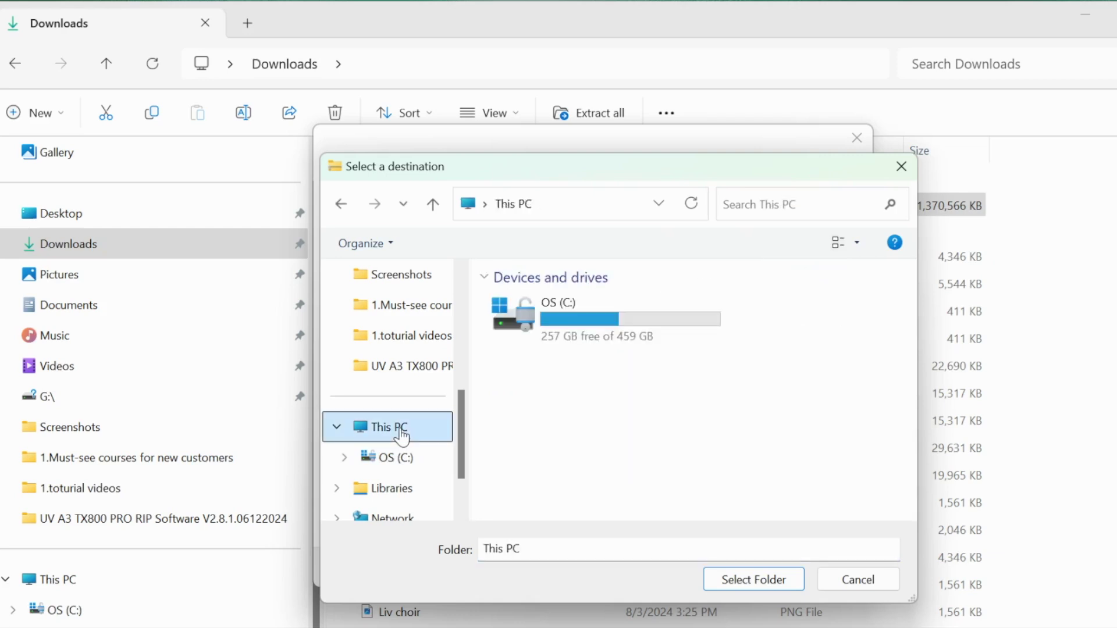
click(399, 463)
scroll(523, 456, down, 2)
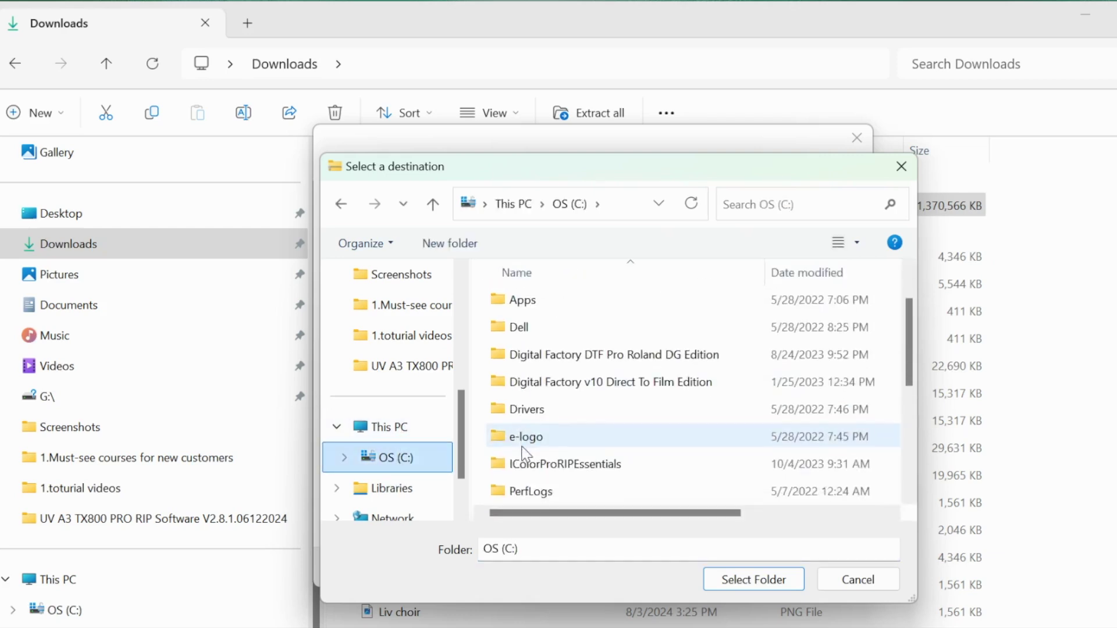
scroll(522, 449, down, 1)
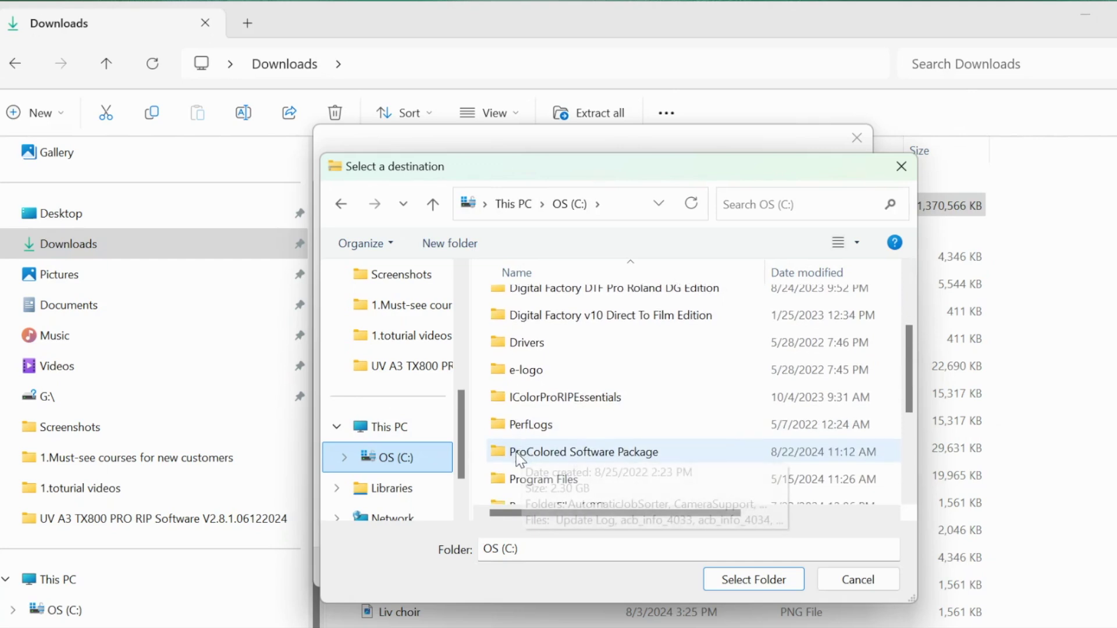
click(517, 455)
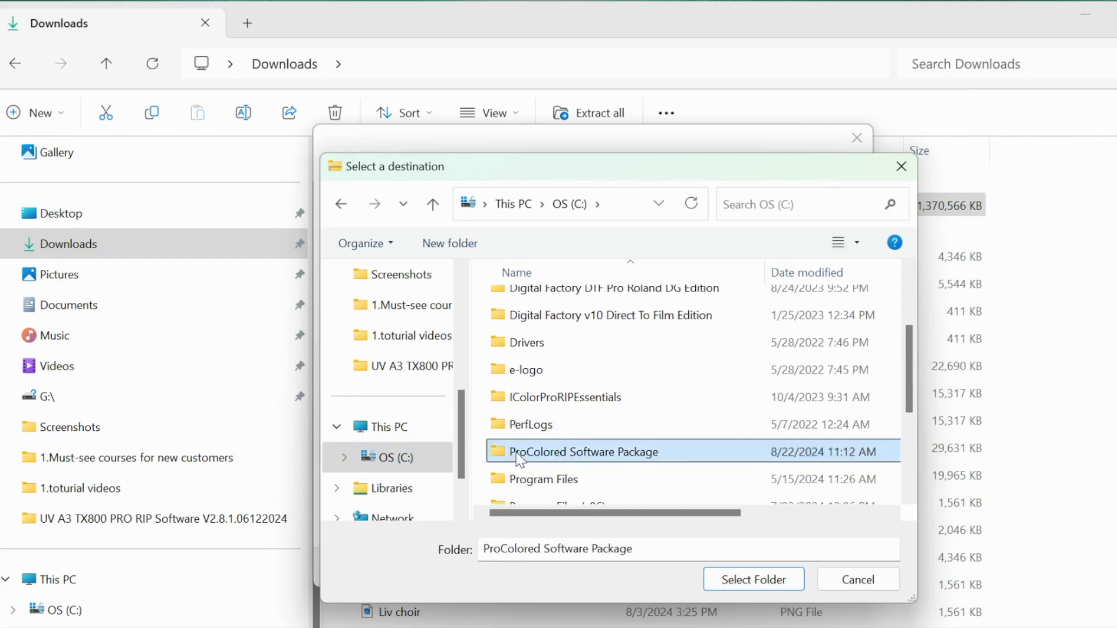
click(748, 580)
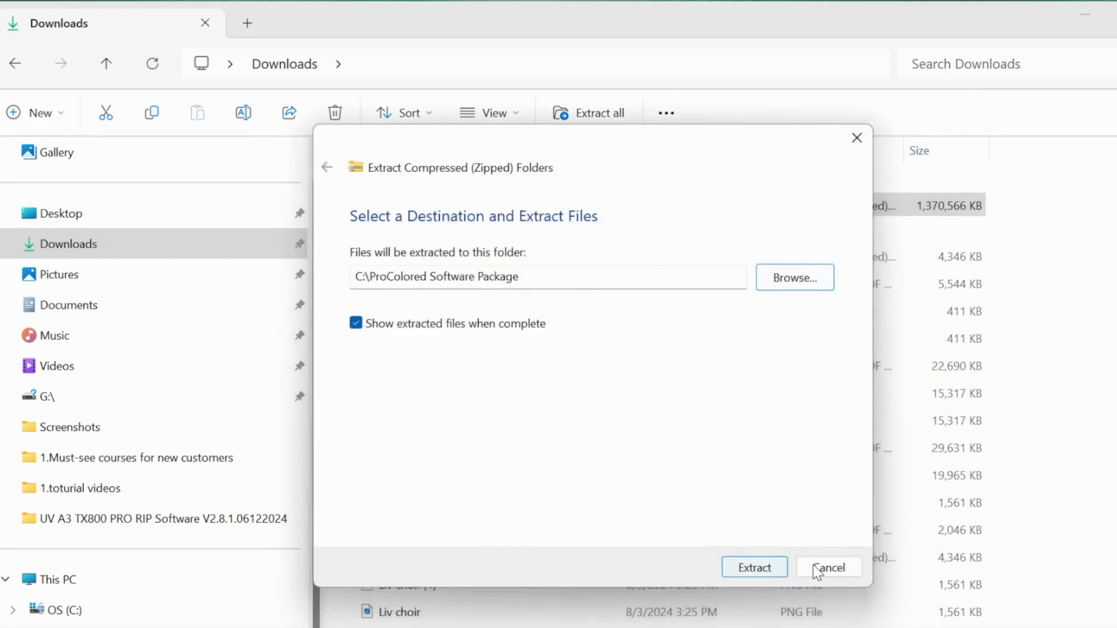
click(767, 567)
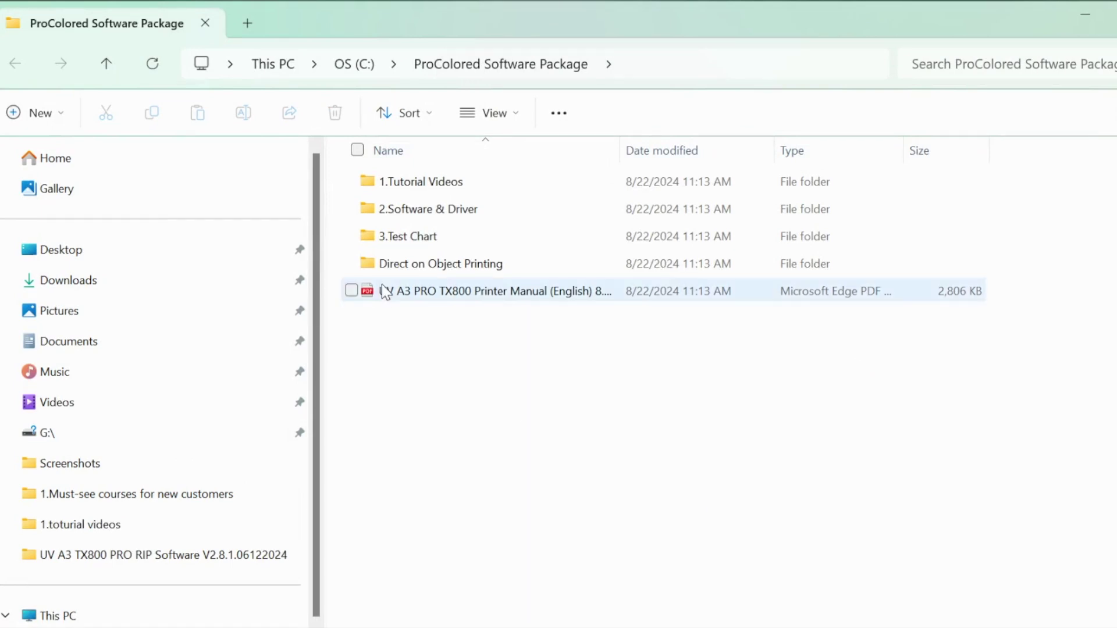
Step: Open the 2.Software & Driver folder
click(418, 217)
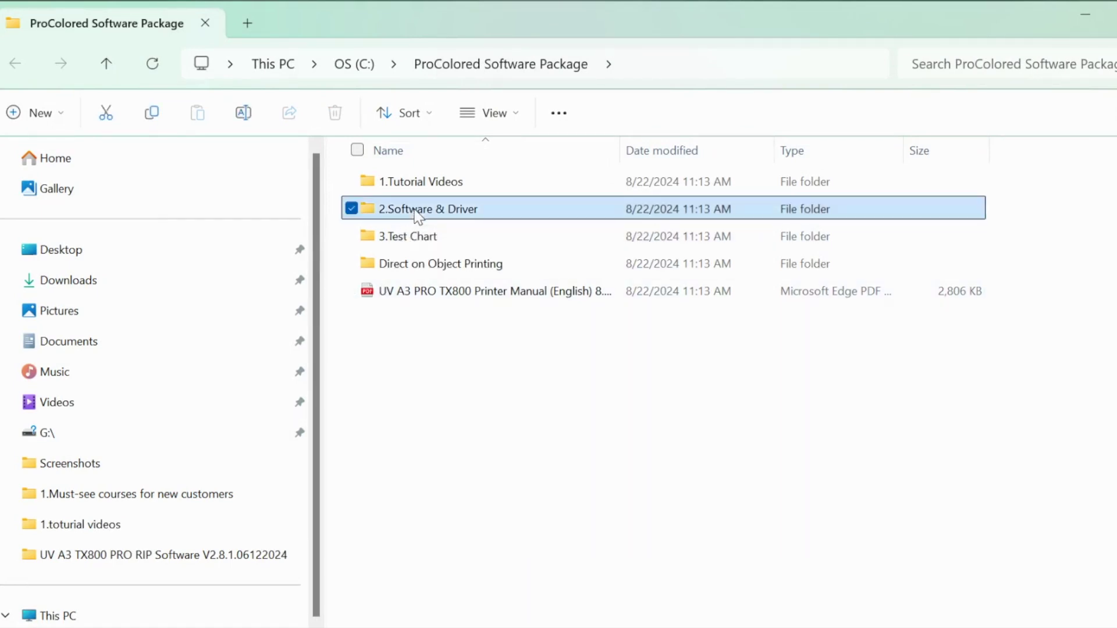
right_click(417, 217)
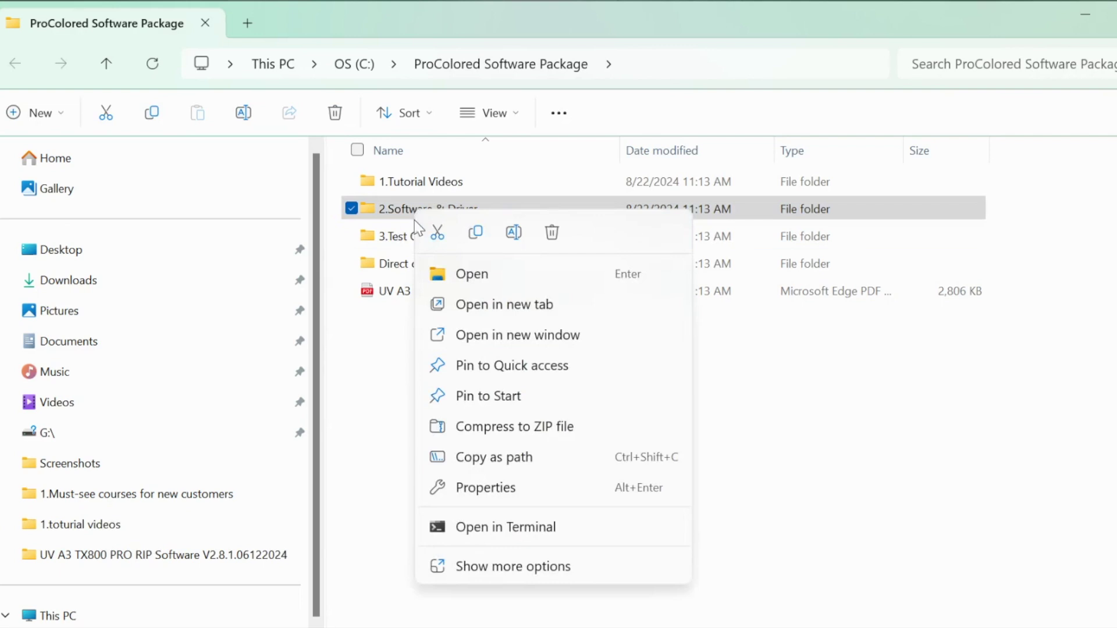
click(435, 276)
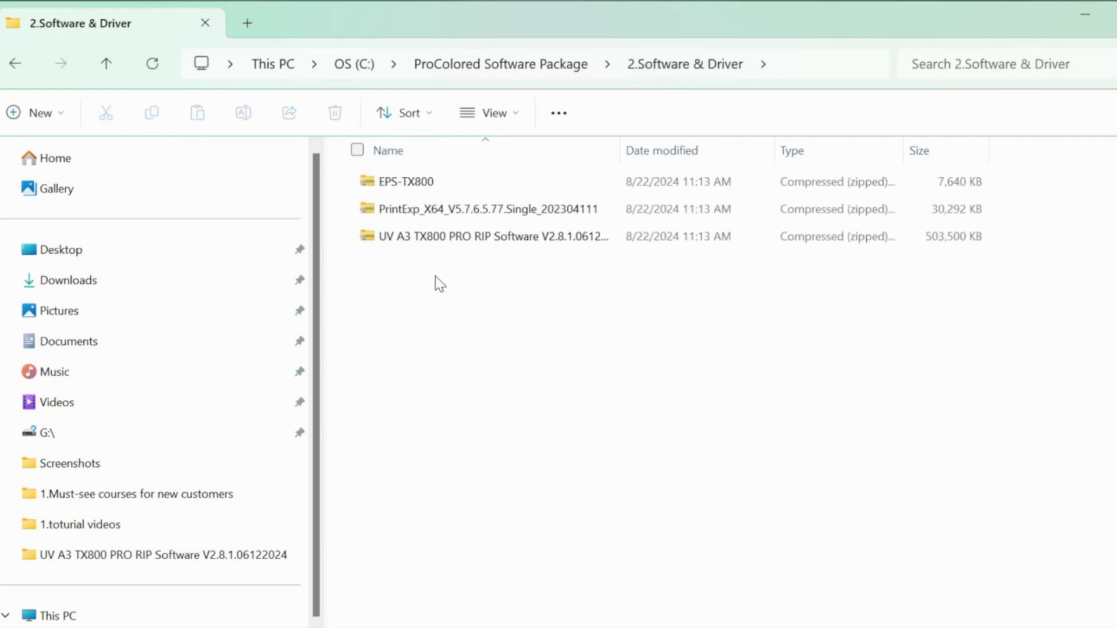
Step: Extract the PrintExp zip into C:\ProColored Software Package
right_click(431, 216)
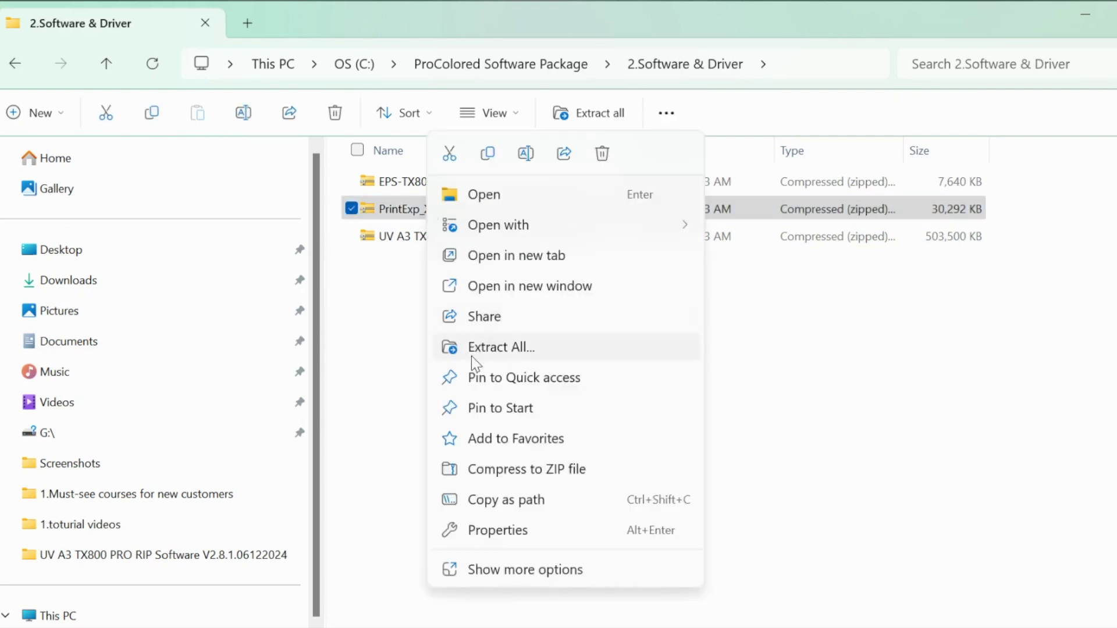
click(471, 347)
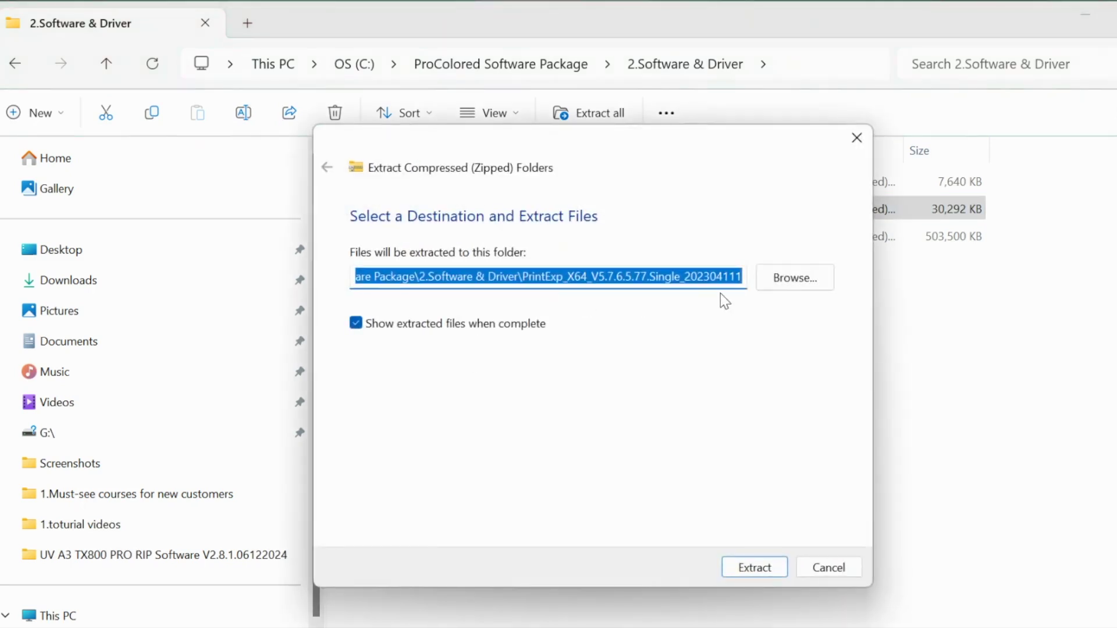
click(806, 282)
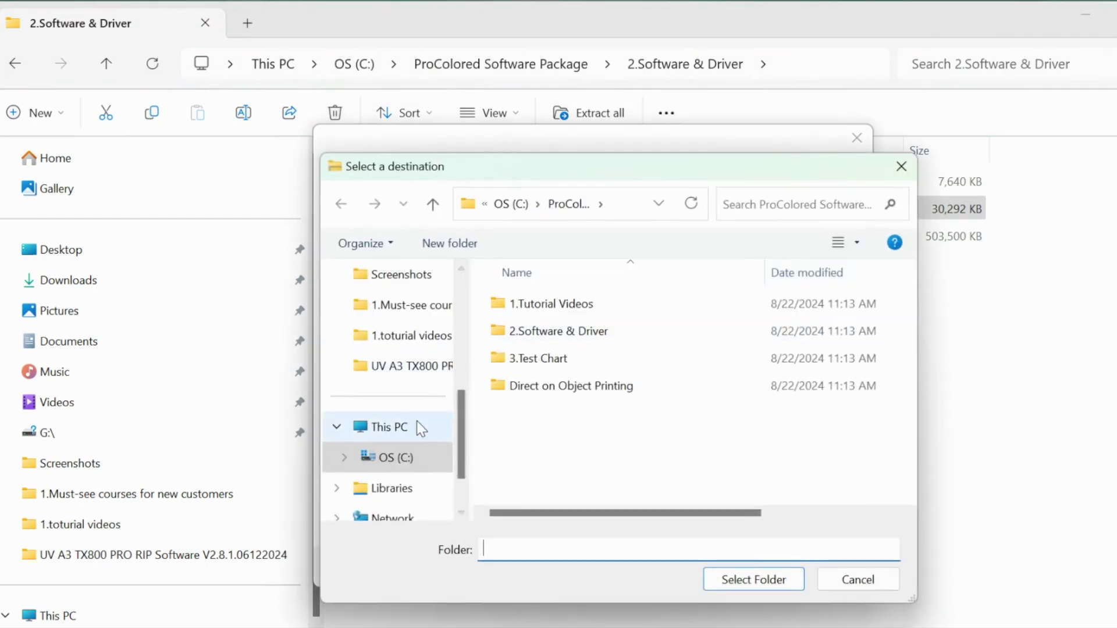
click(401, 457)
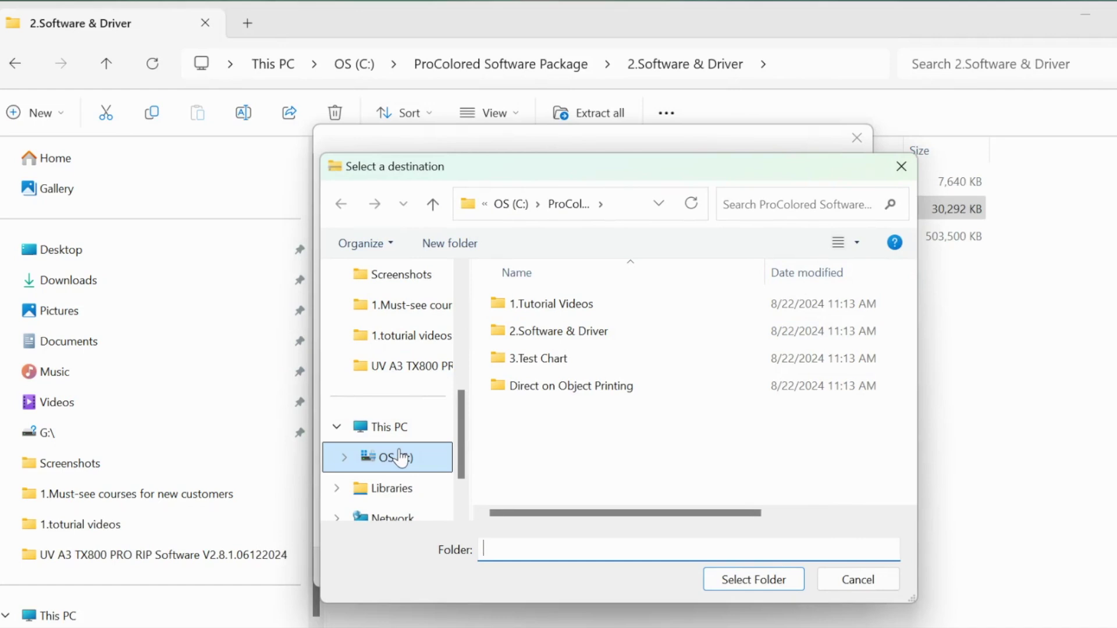
scroll(537, 396, down, 5)
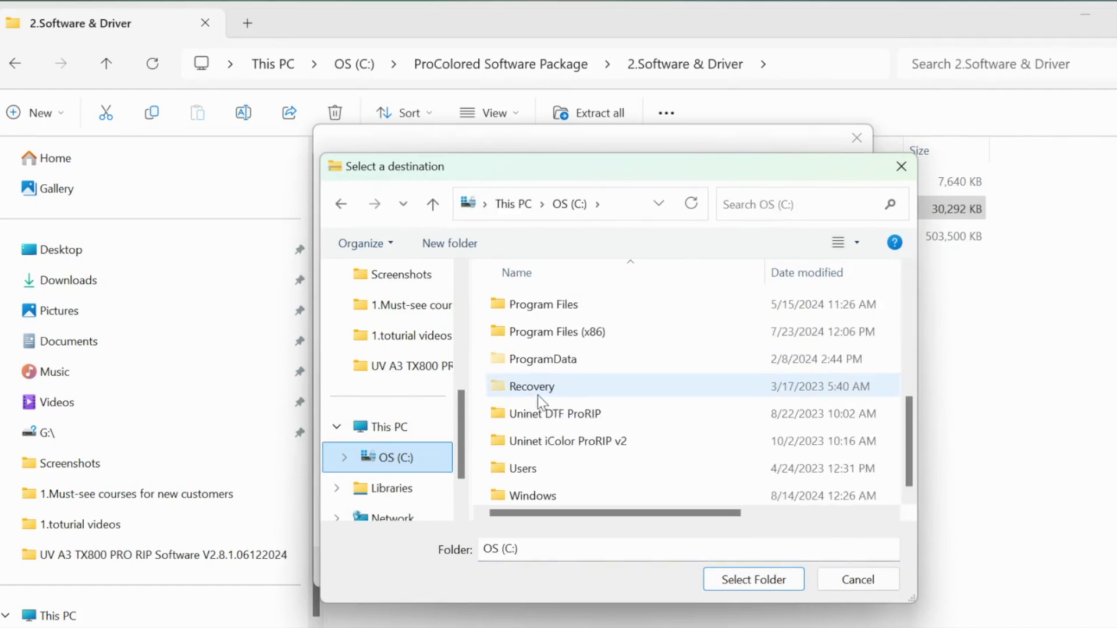
scroll(537, 395, up, 1)
click(602, 328)
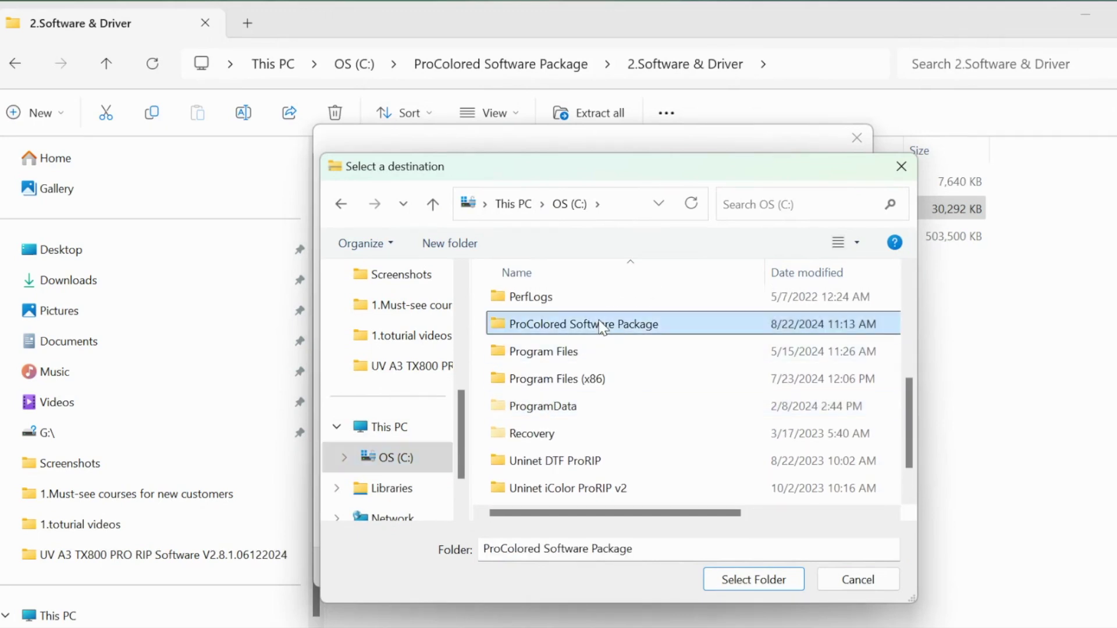
click(744, 585)
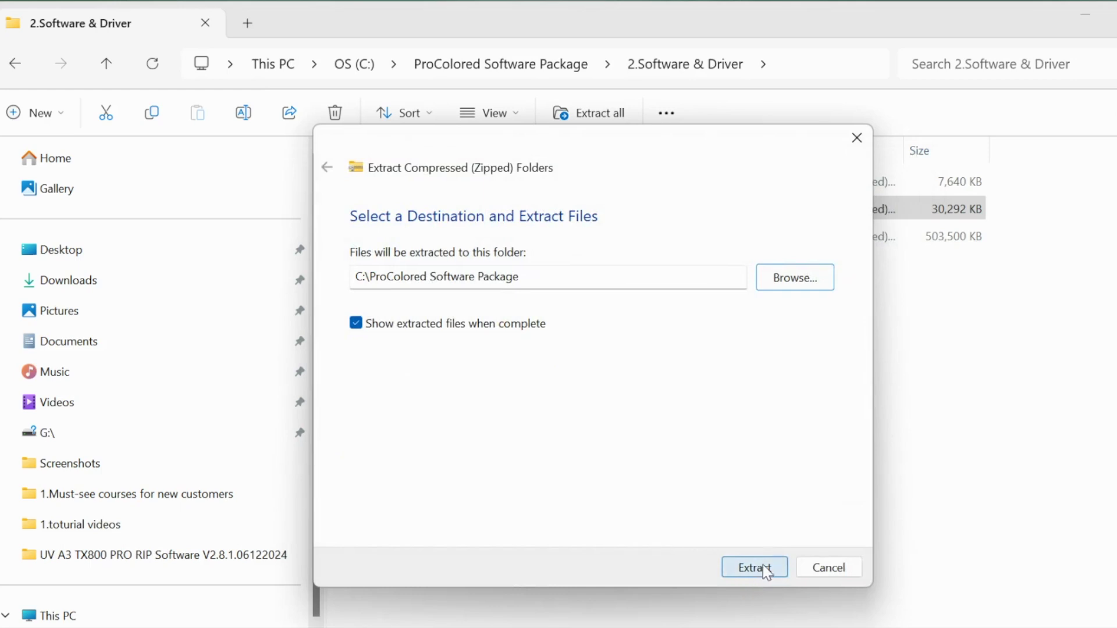
click(765, 571)
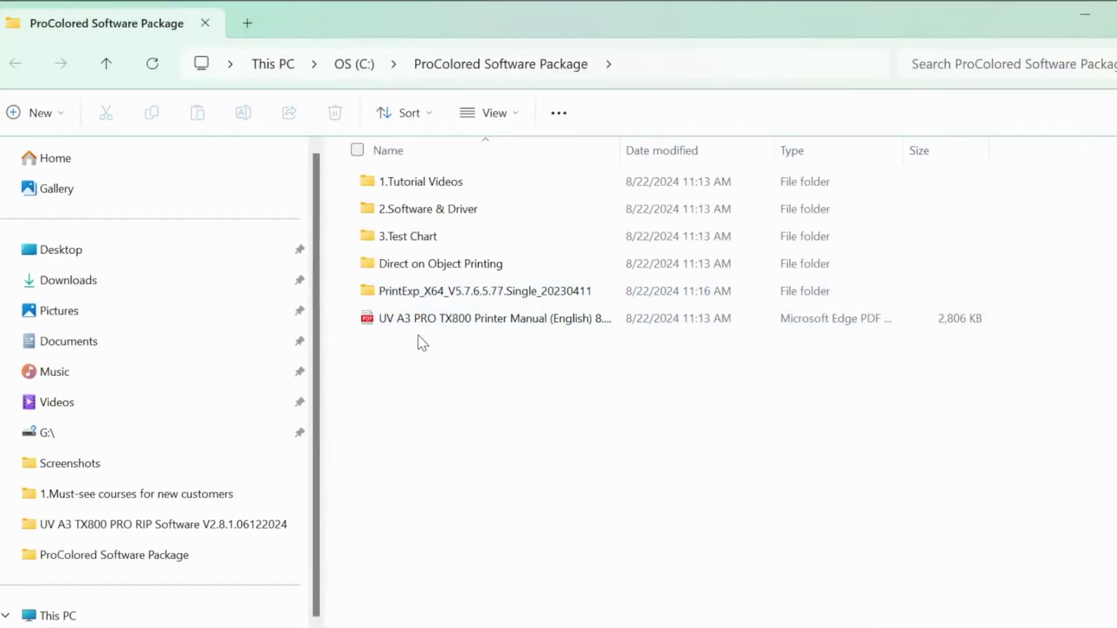
Step: Send the PrintExp application in the extracted folder to the desktop as a shortcut
double_click(424, 296)
scroll(424, 297, down, 12)
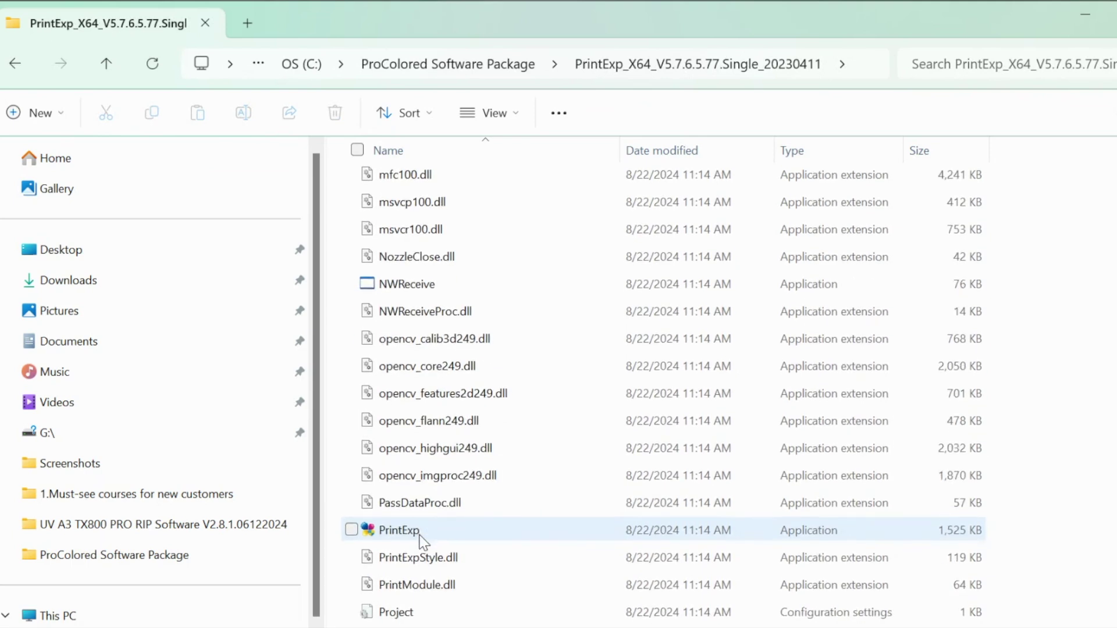
click(506, 528)
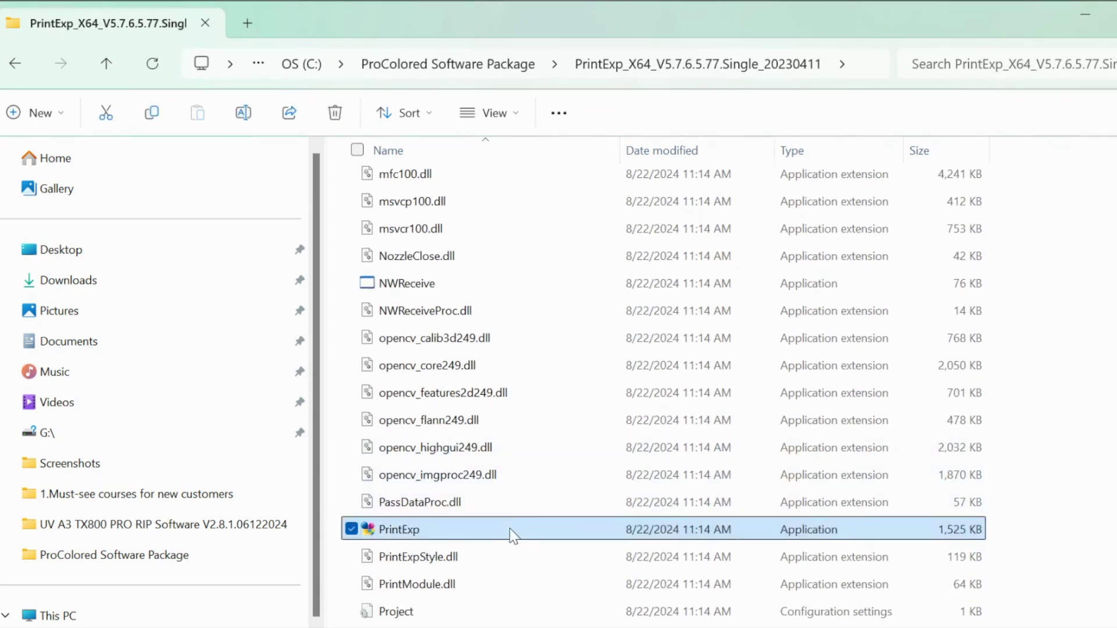
right_click(511, 530)
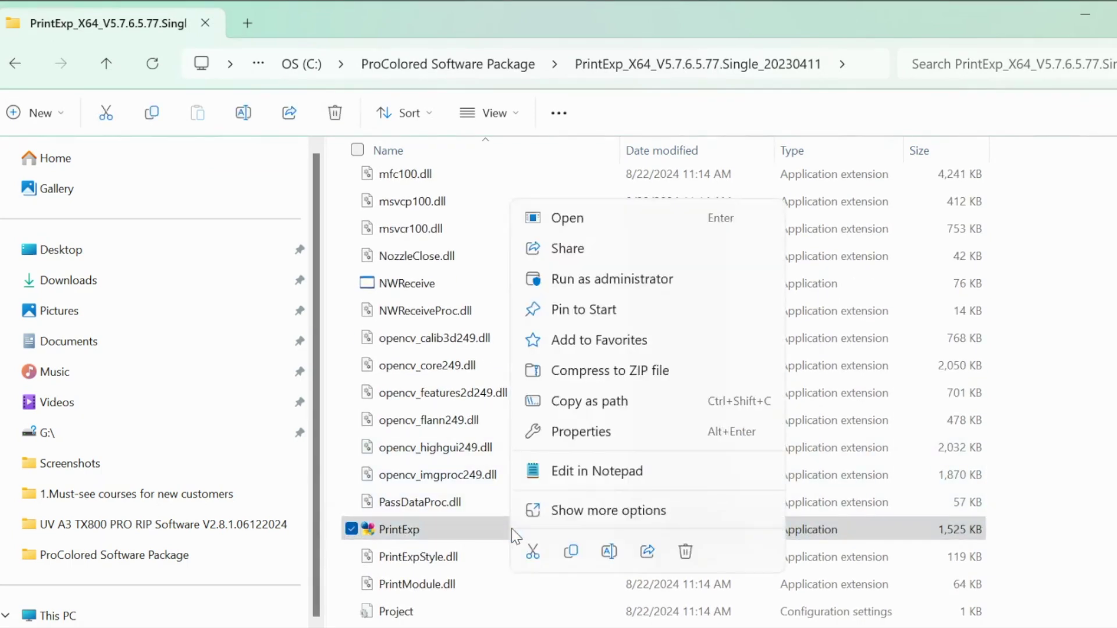
click(573, 515)
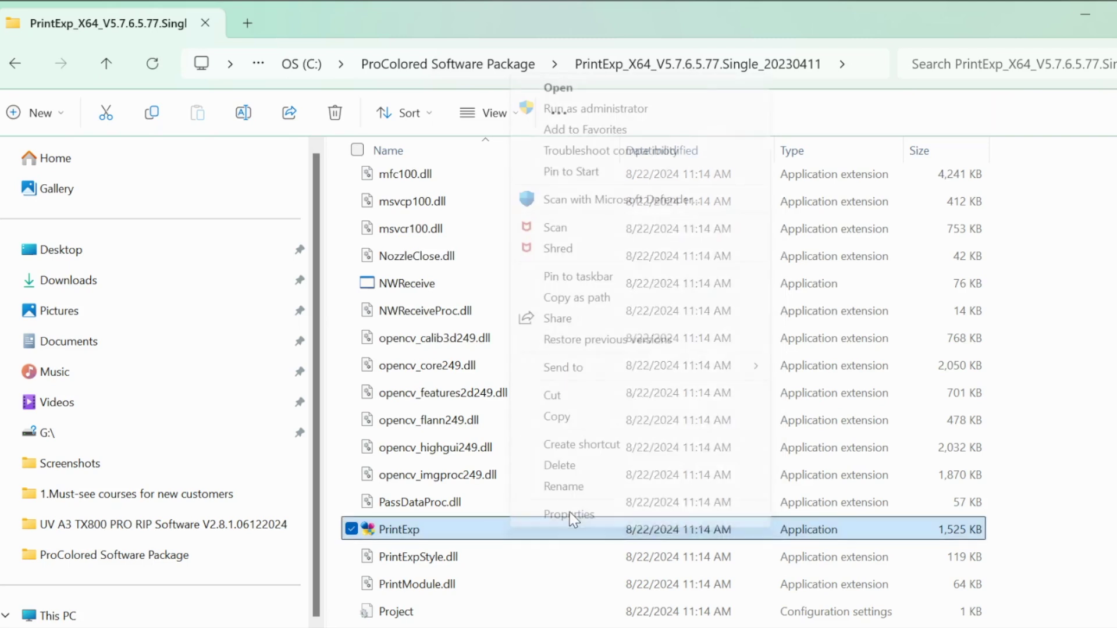
mouse_move(601, 373)
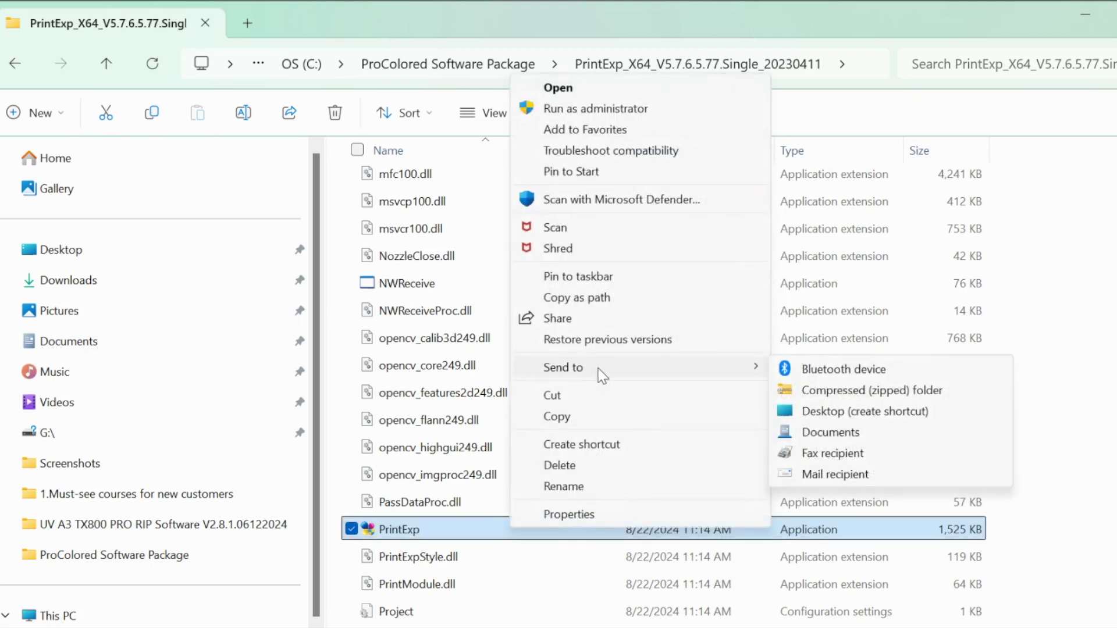
click(829, 414)
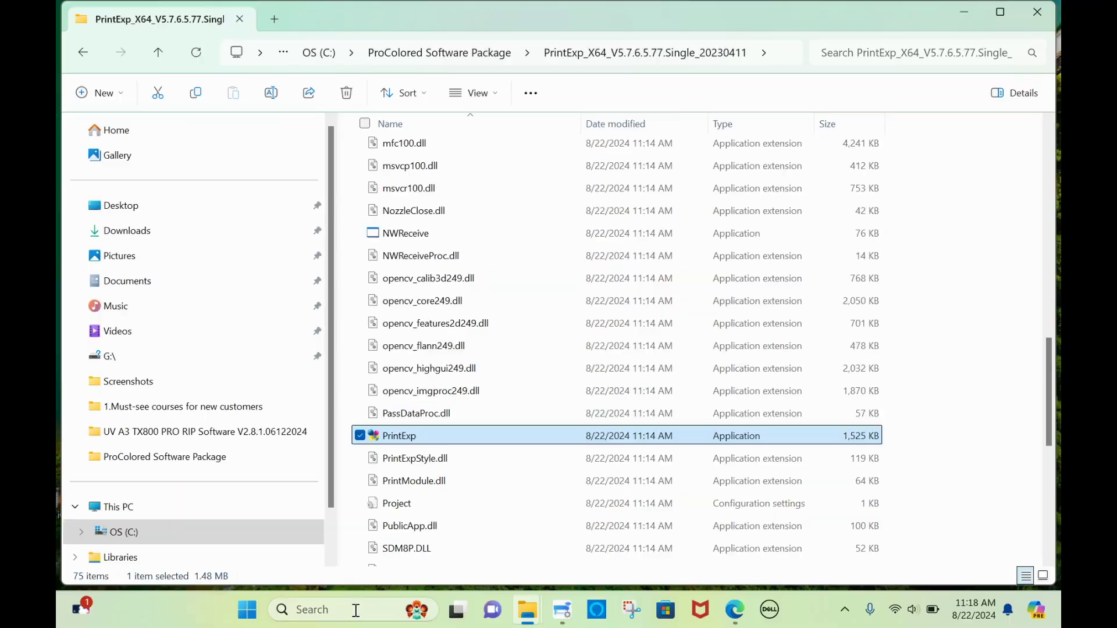
click(356, 611)
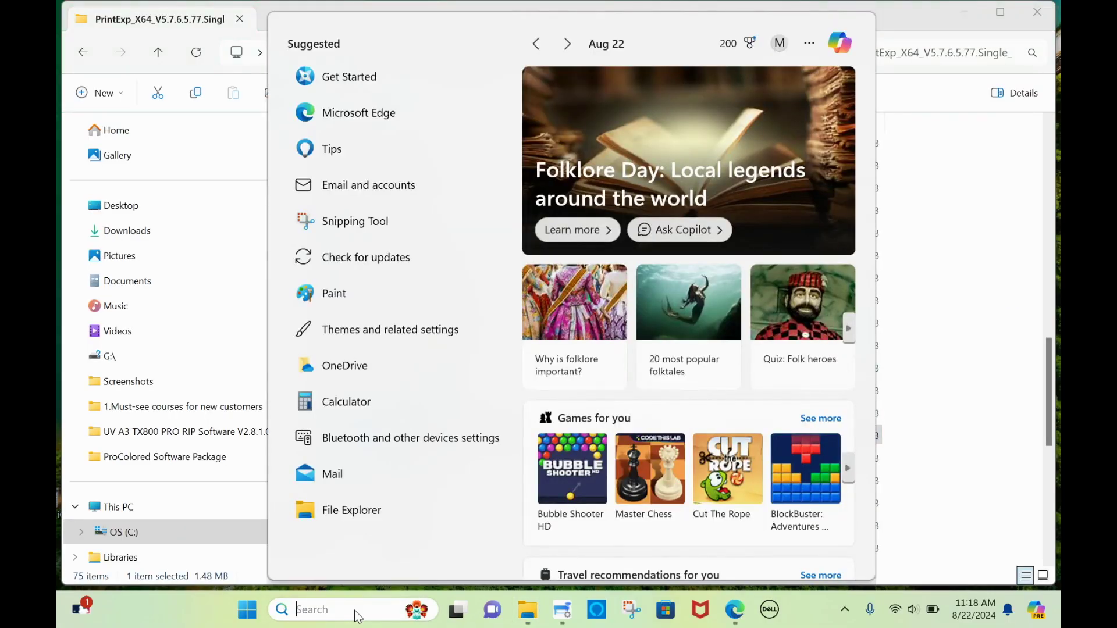
Step: Search Windows for 'control panel' and open Control Panel
text(control panel)
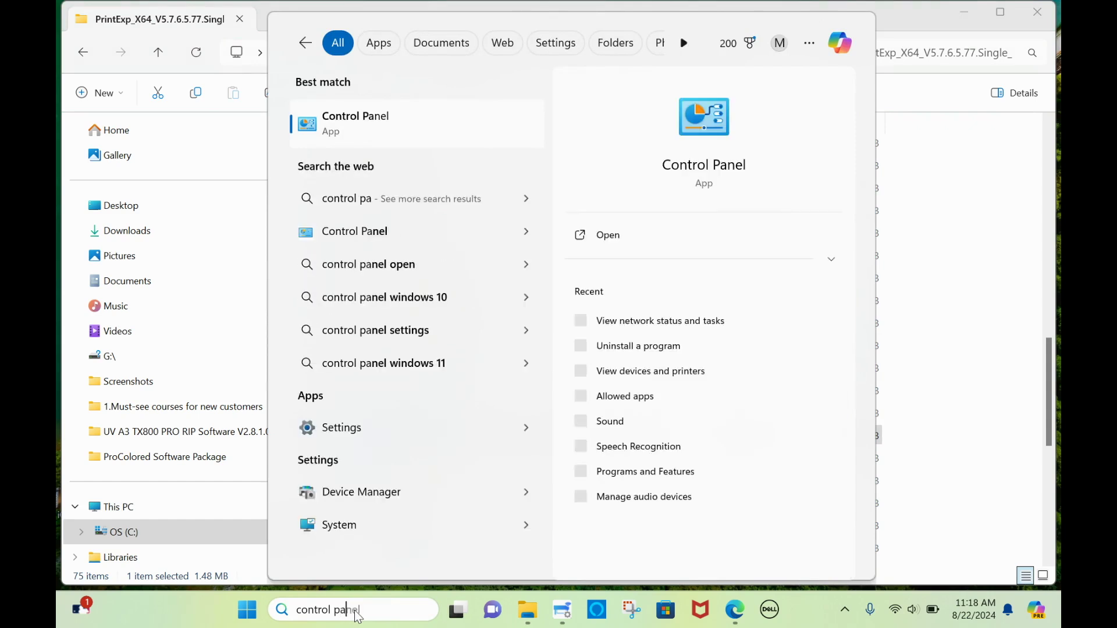
click(430, 131)
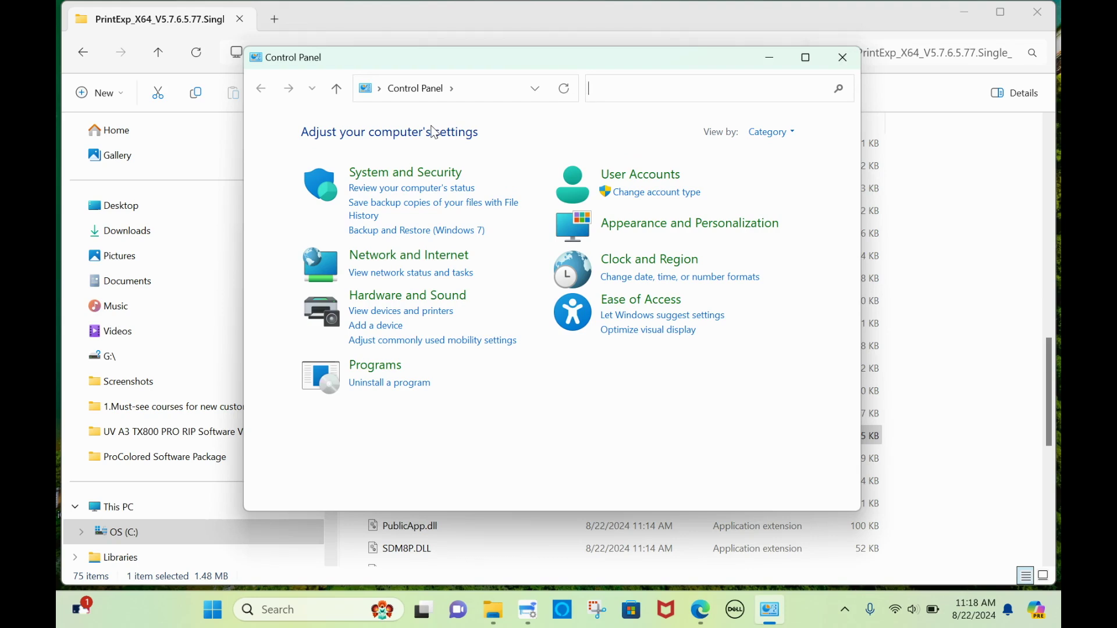
Step: Open Ethernet 2 status and its adapter properties from Network and Sharing Center
click(404, 274)
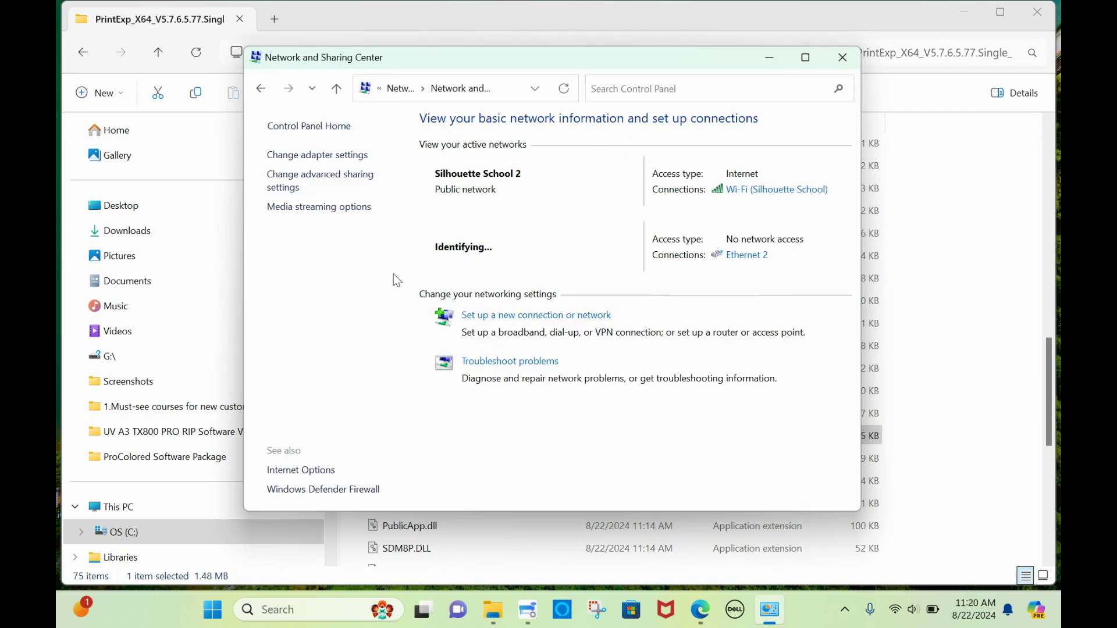
click(755, 260)
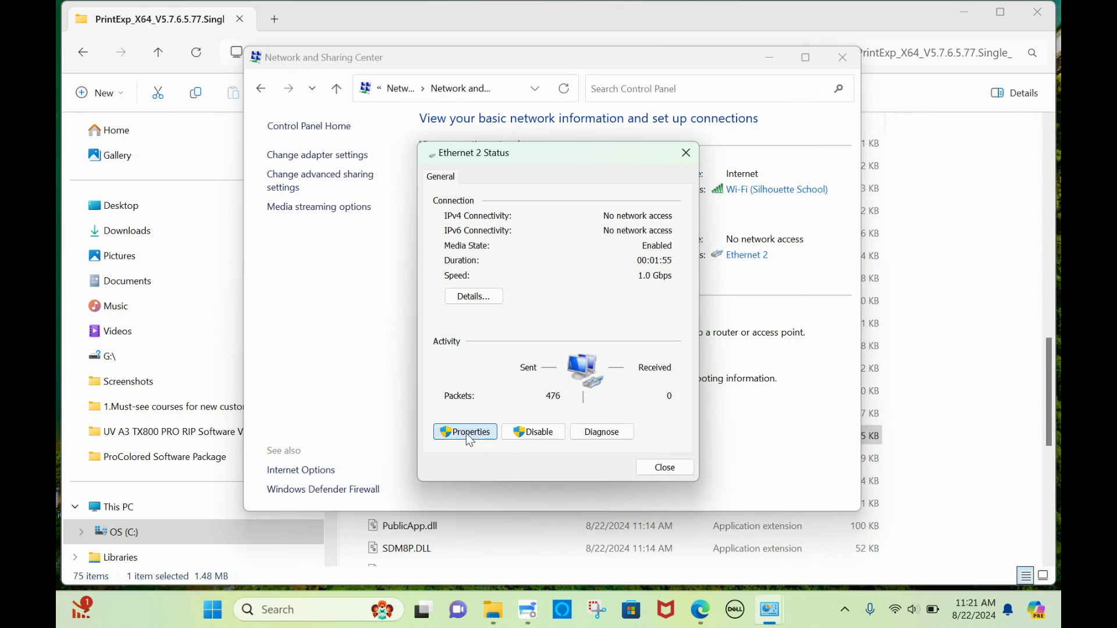
click(466, 432)
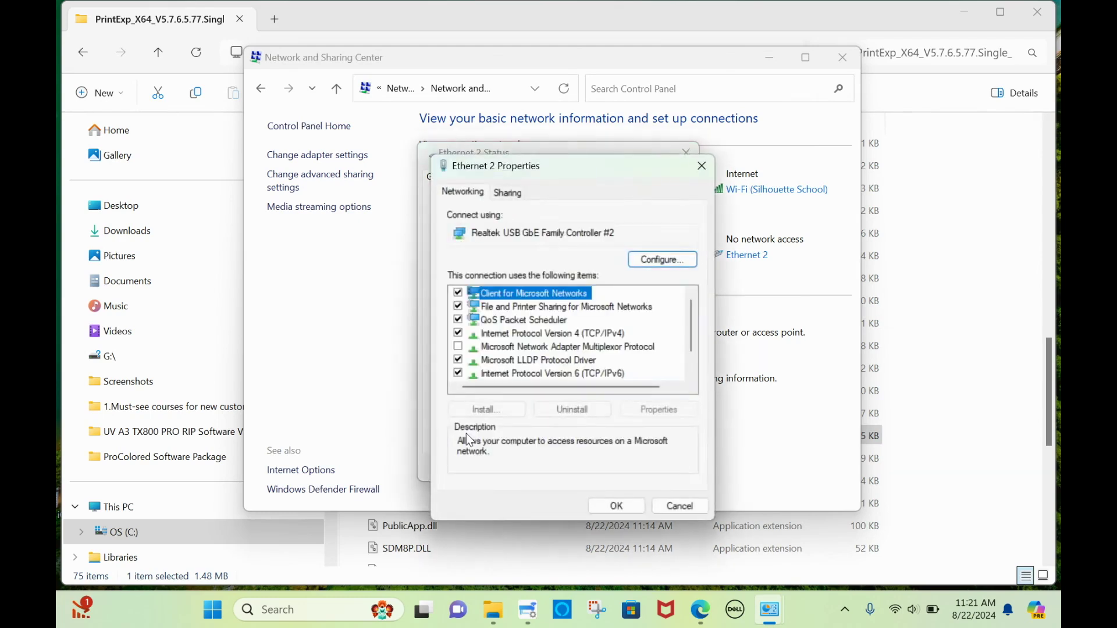
Step: Give Ethernet 2 static IPv4 192.168.127.111, mask 255.255.255.0, gateway 192.168.127.1, DNS 192.168.127.111
click(517, 335)
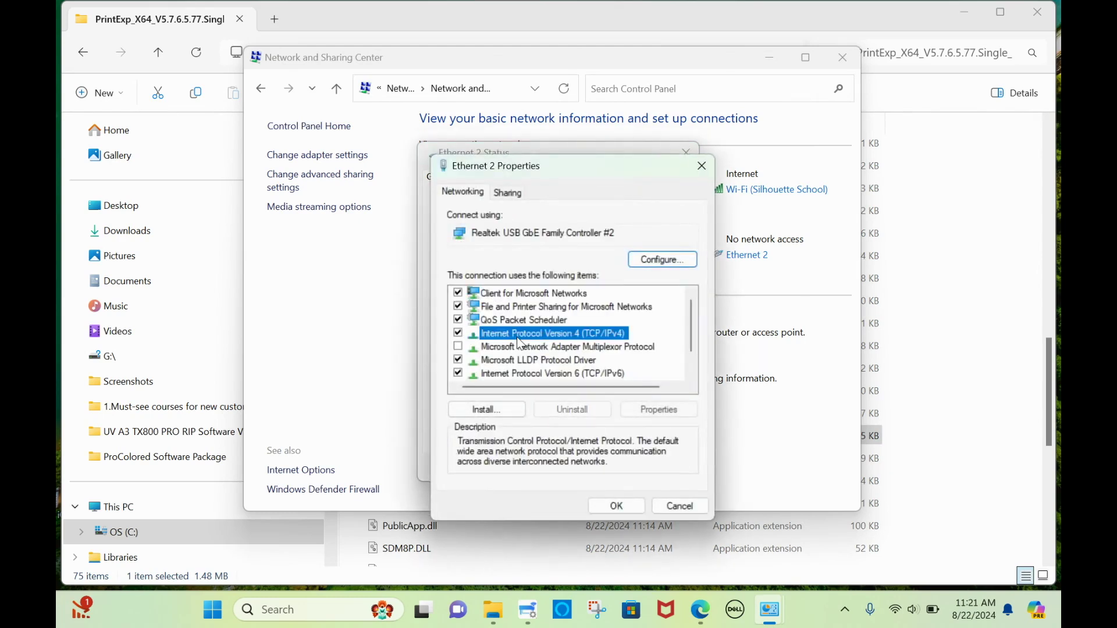
double_click(517, 338)
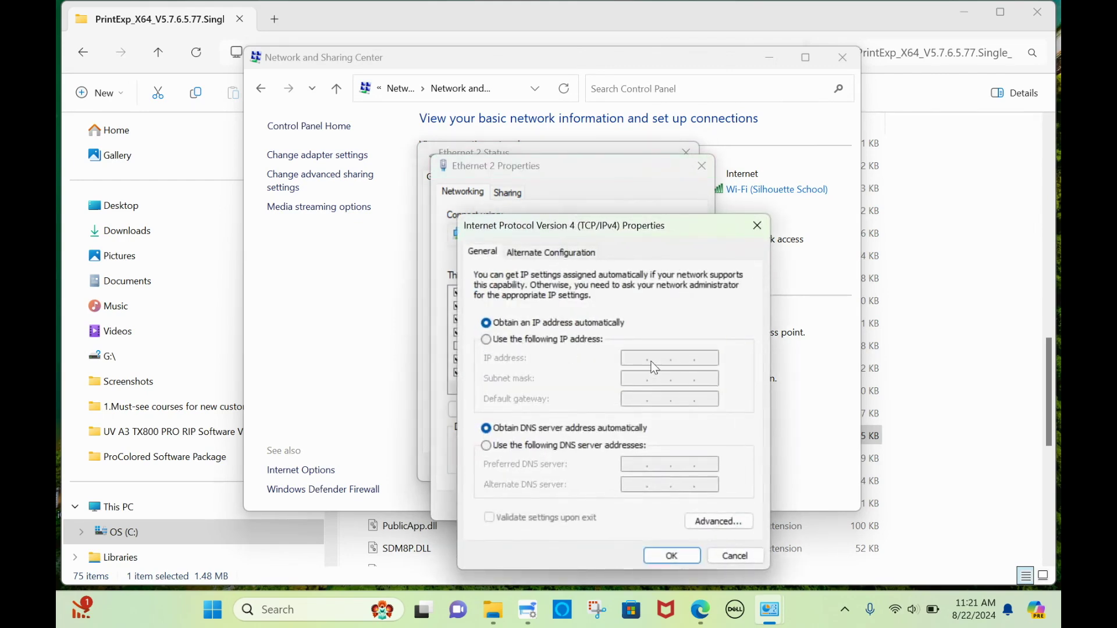
click(553, 341)
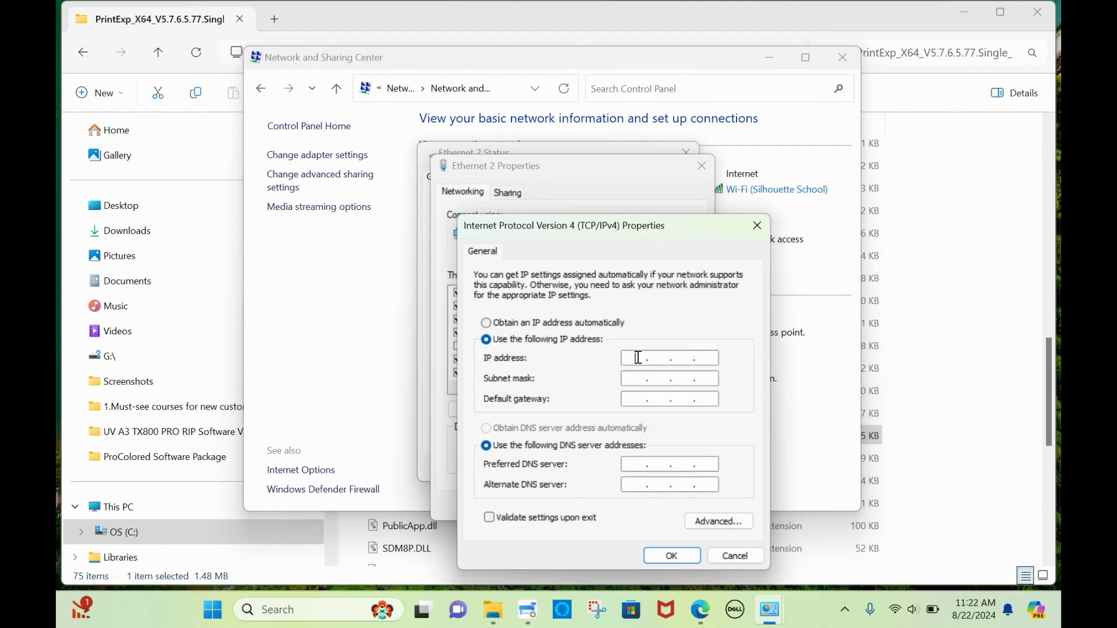
text(192 . 168 . 127 . 111)
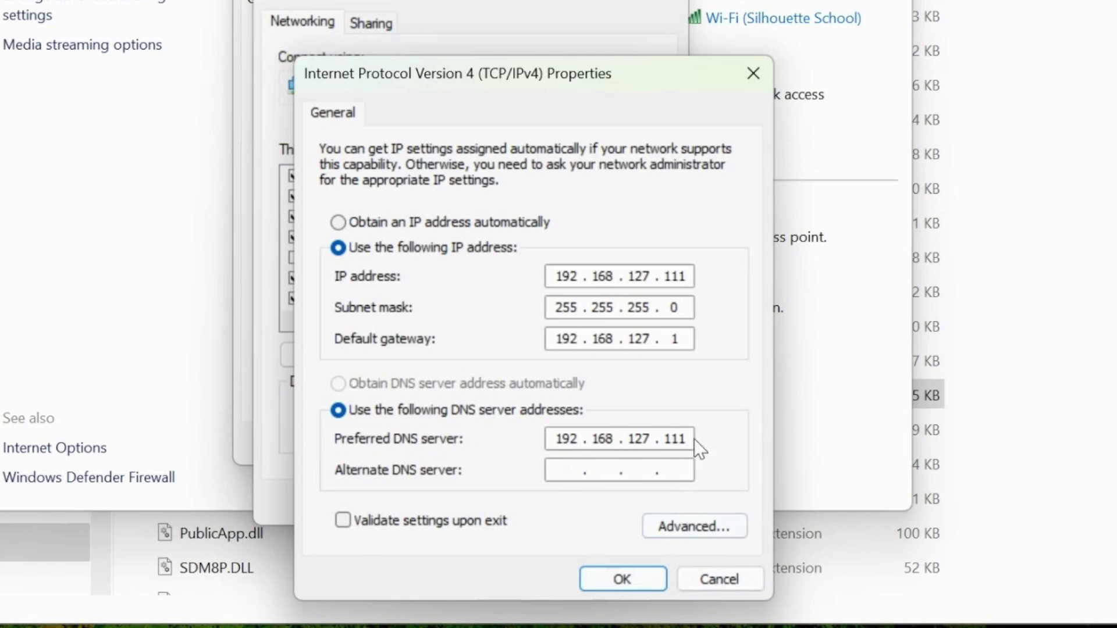
click(565, 470)
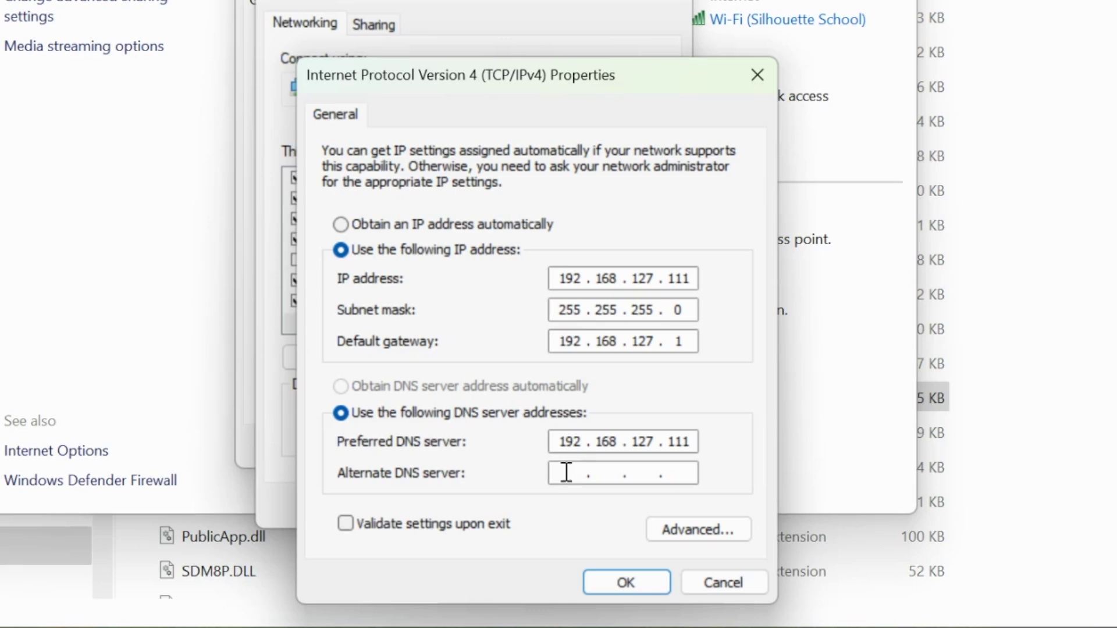
click(627, 586)
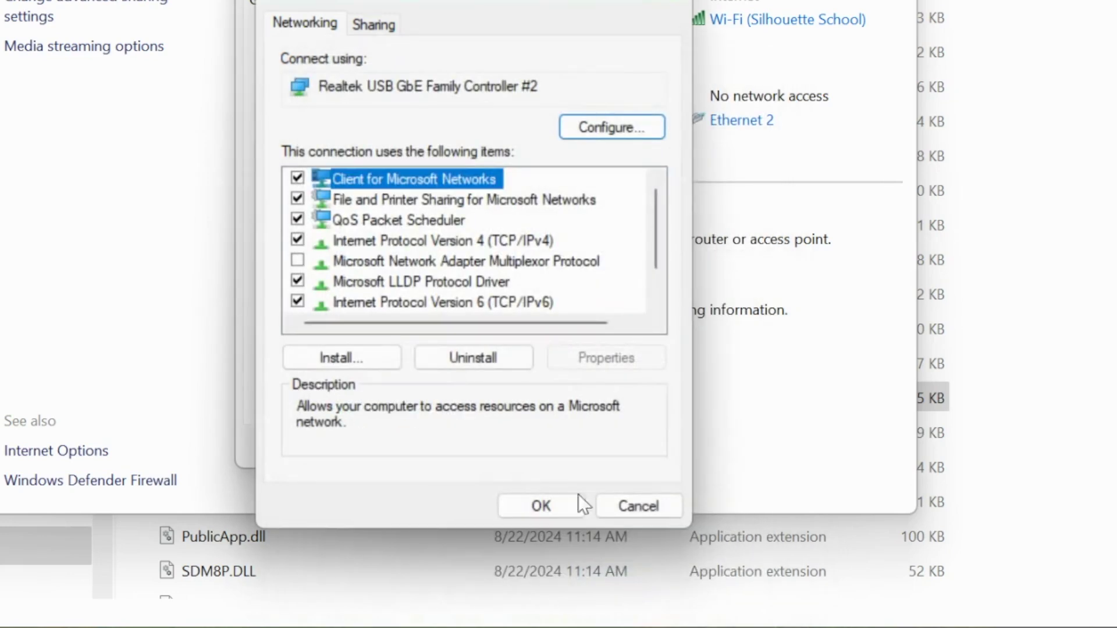
click(536, 500)
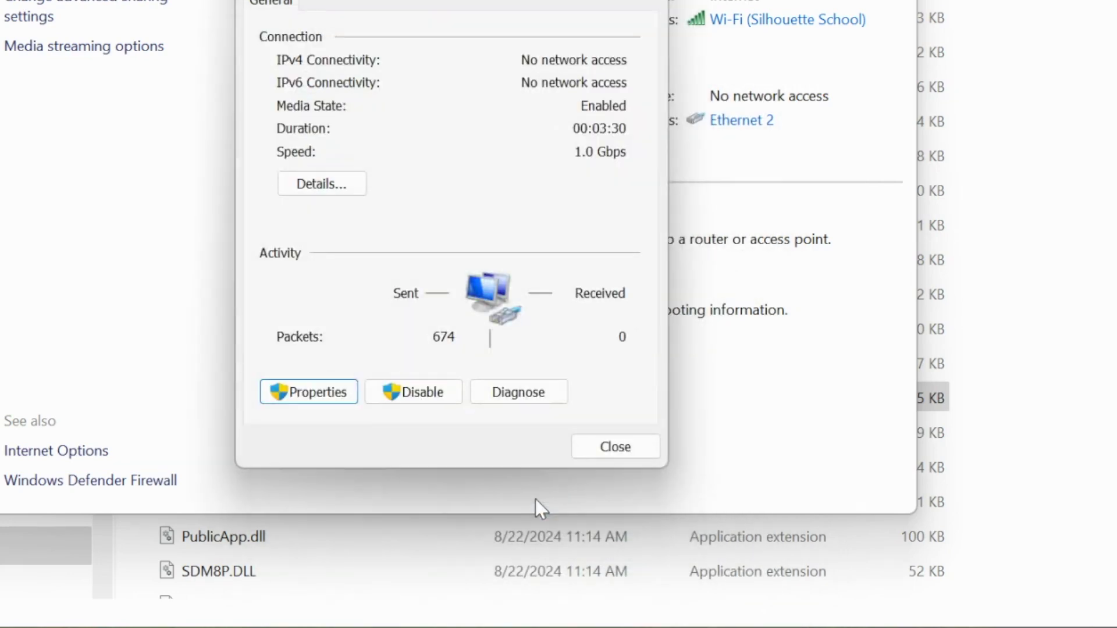
click(602, 444)
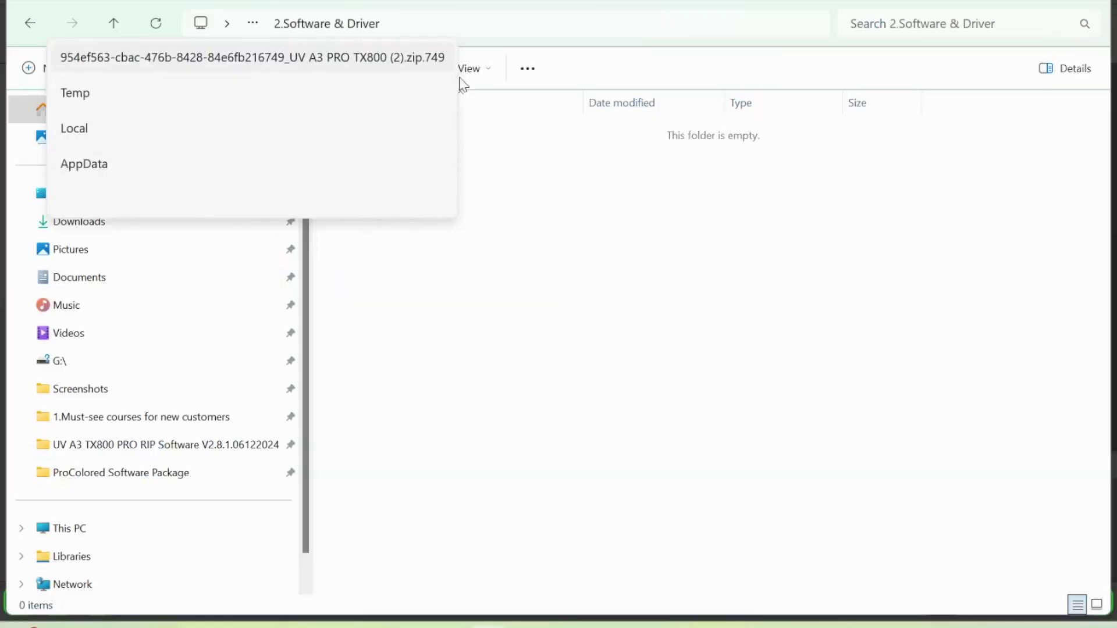
click(547, 152)
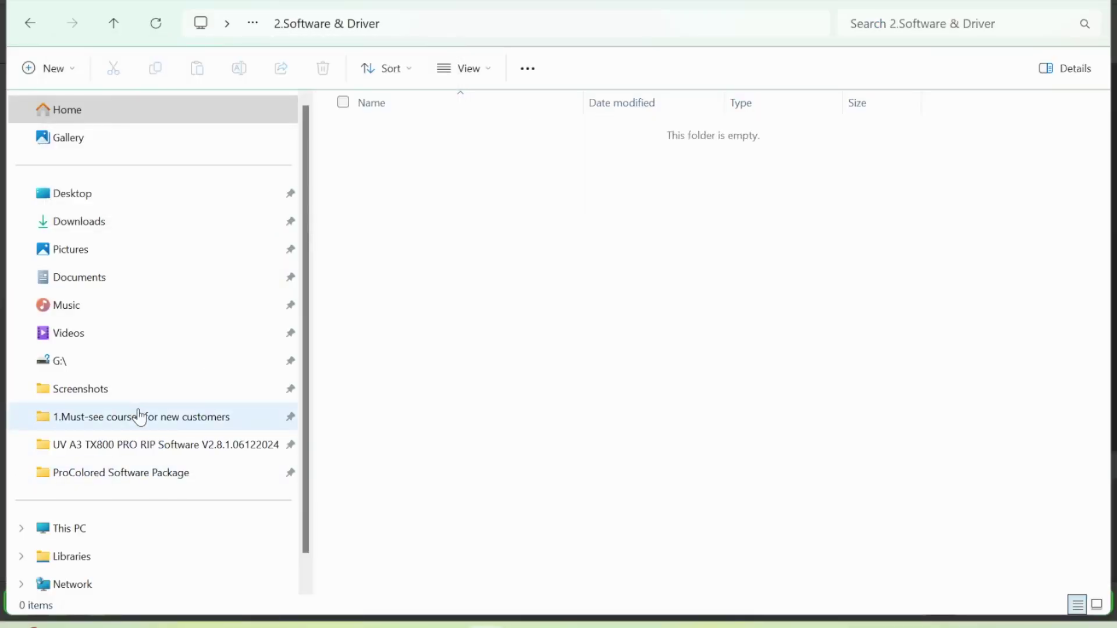
Step: Extract the Microsoft Common Runtime Libraries zip in ProColored Software Package's 3.Test Chart folder
click(135, 473)
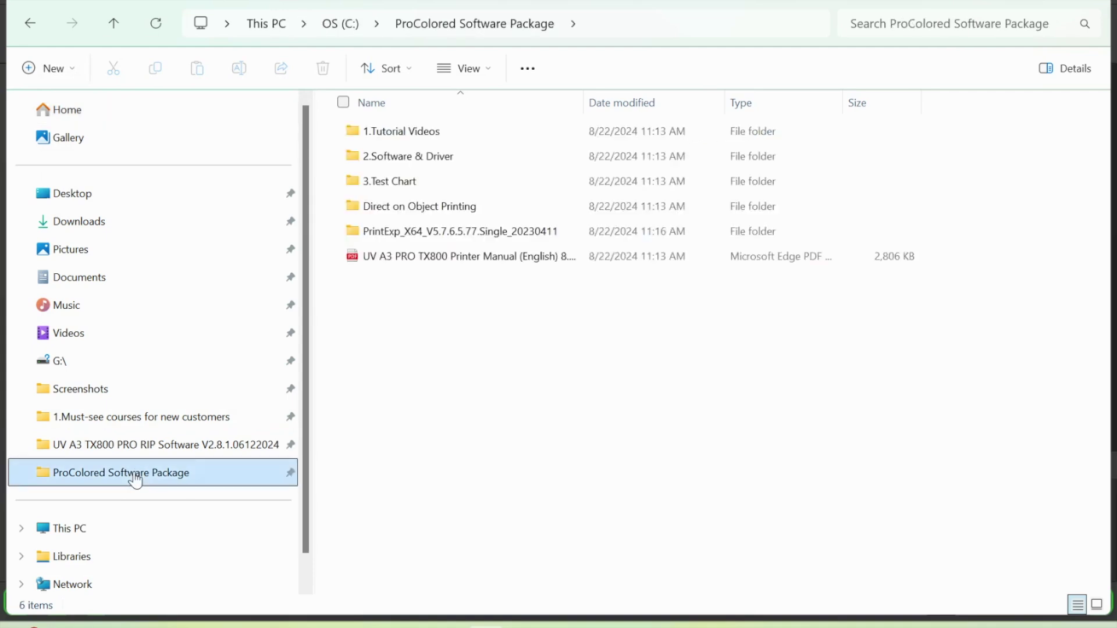
double_click(379, 183)
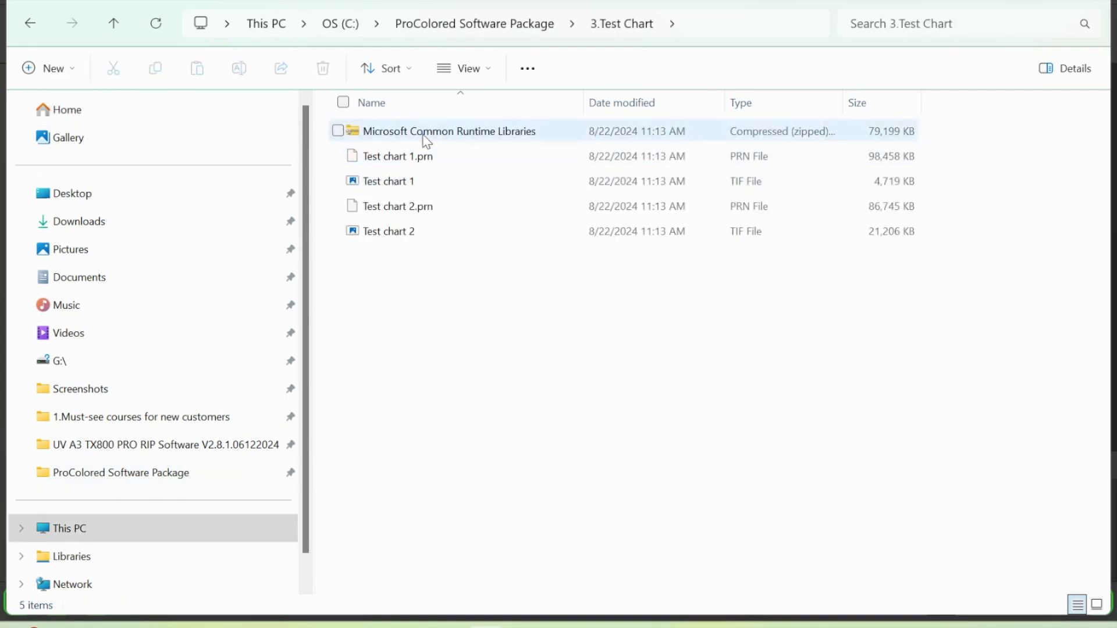
right_click(426, 142)
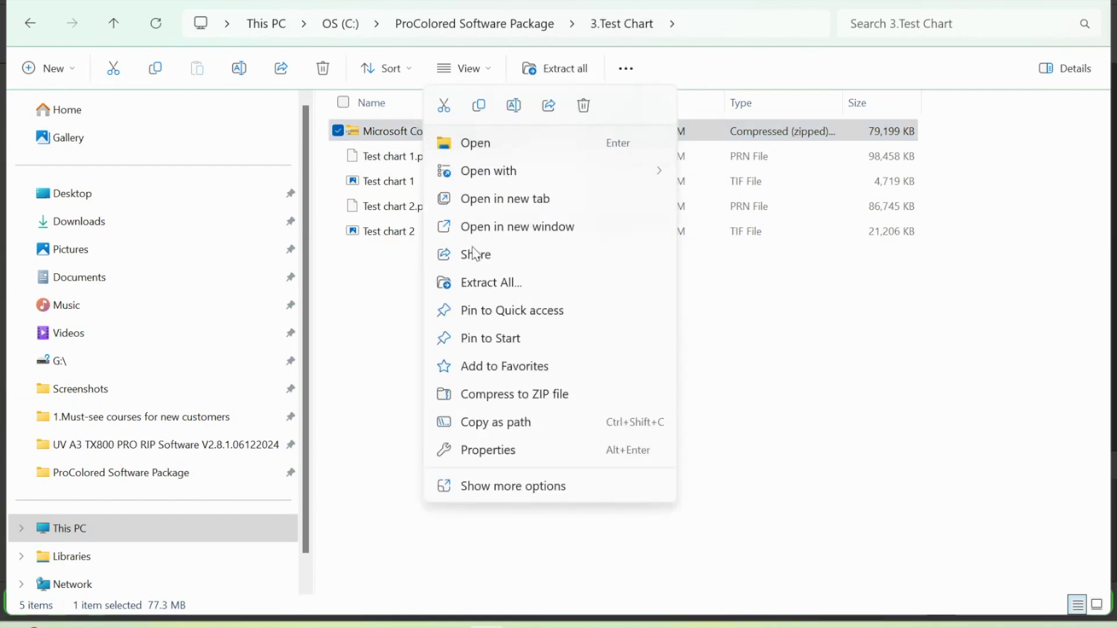
click(482, 283)
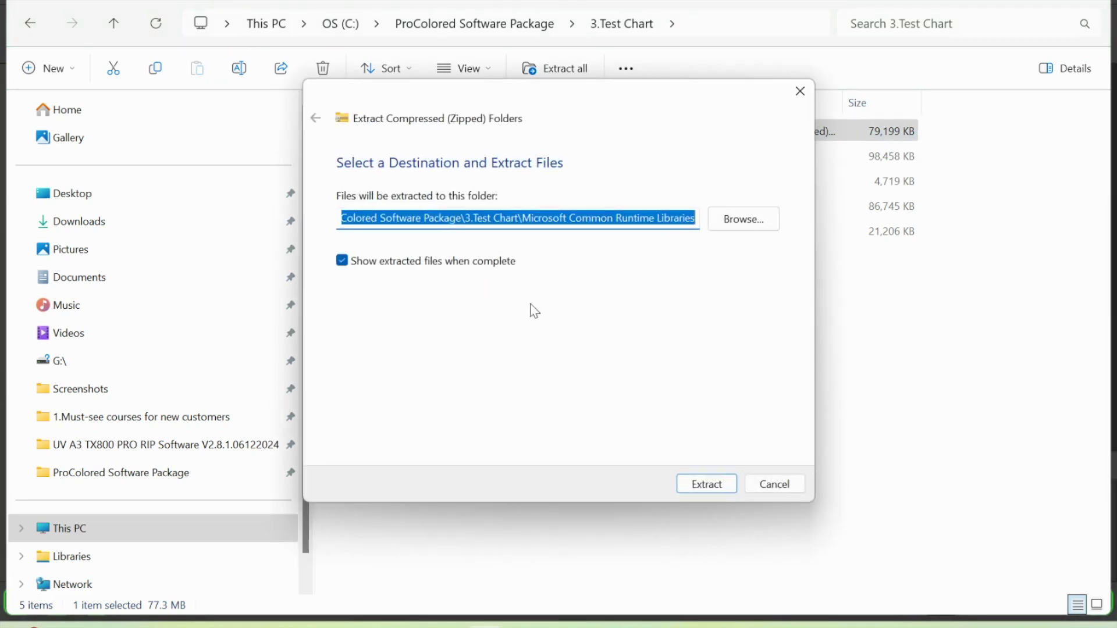
click(712, 486)
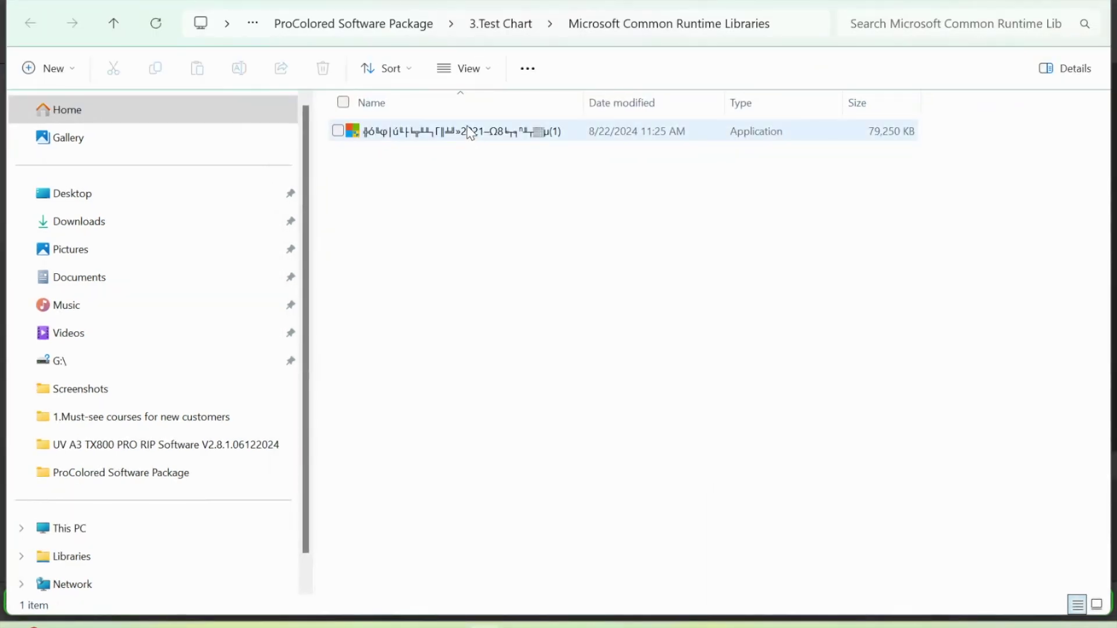
Step: Launch the extracted runtime libraries installer application
click(469, 132)
right_click(468, 132)
click(541, 239)
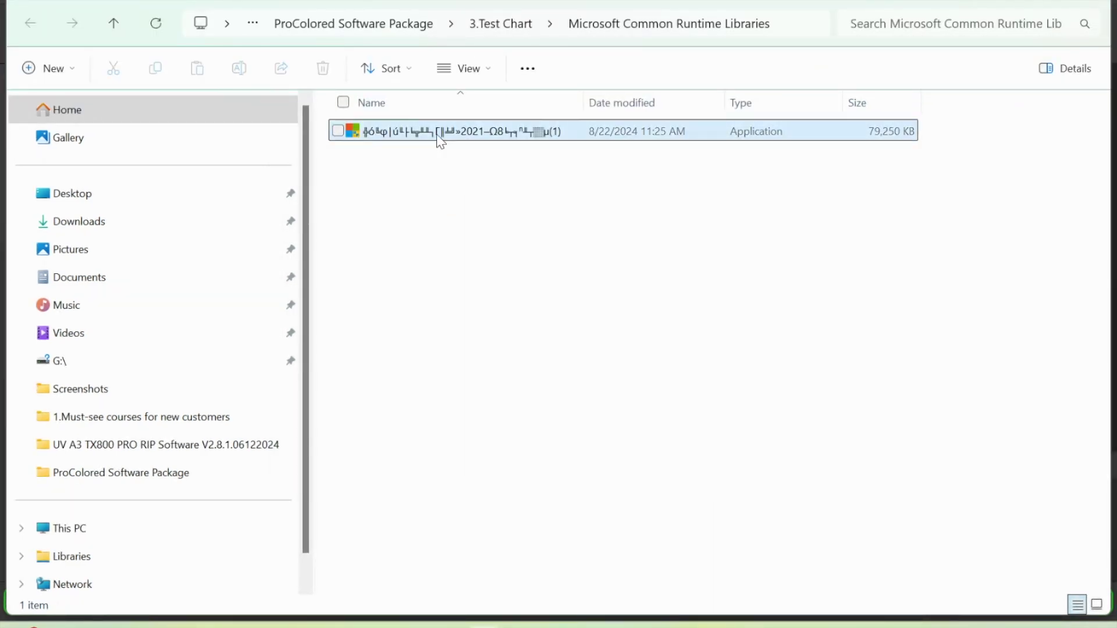
double_click(437, 133)
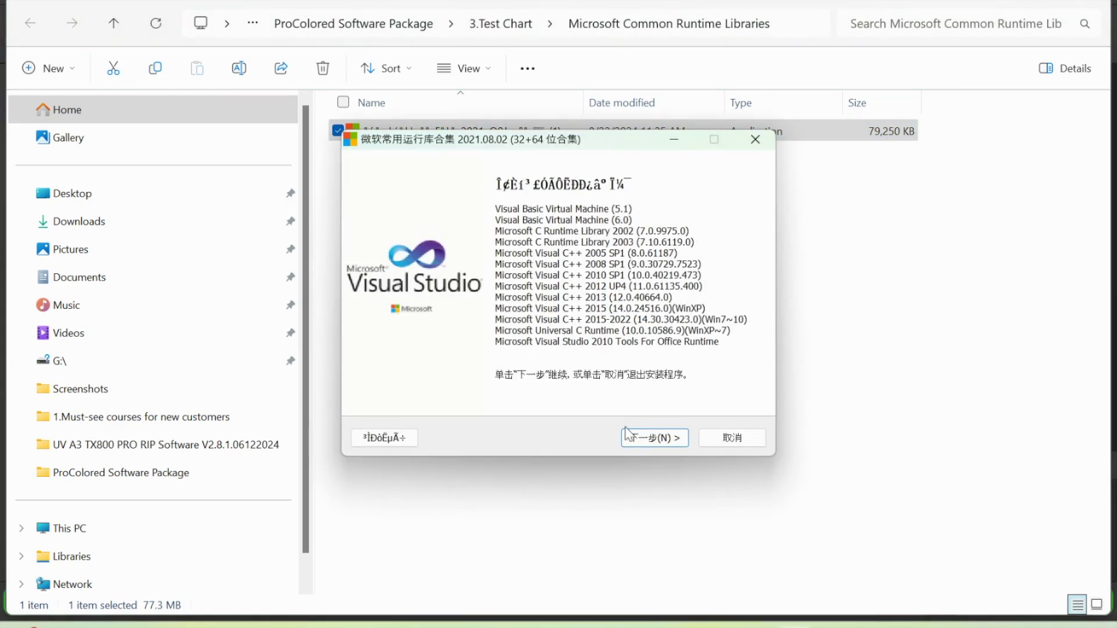
Step: Install the Visual C++ runtime components with default choices, then close the file window
click(656, 438)
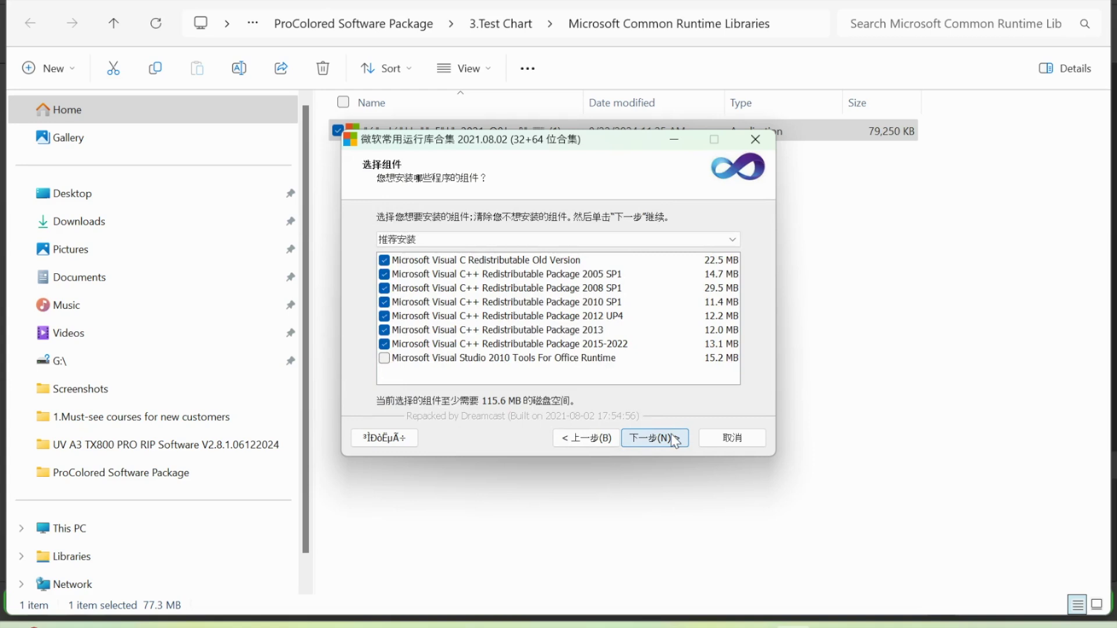
click(657, 438)
click(656, 438)
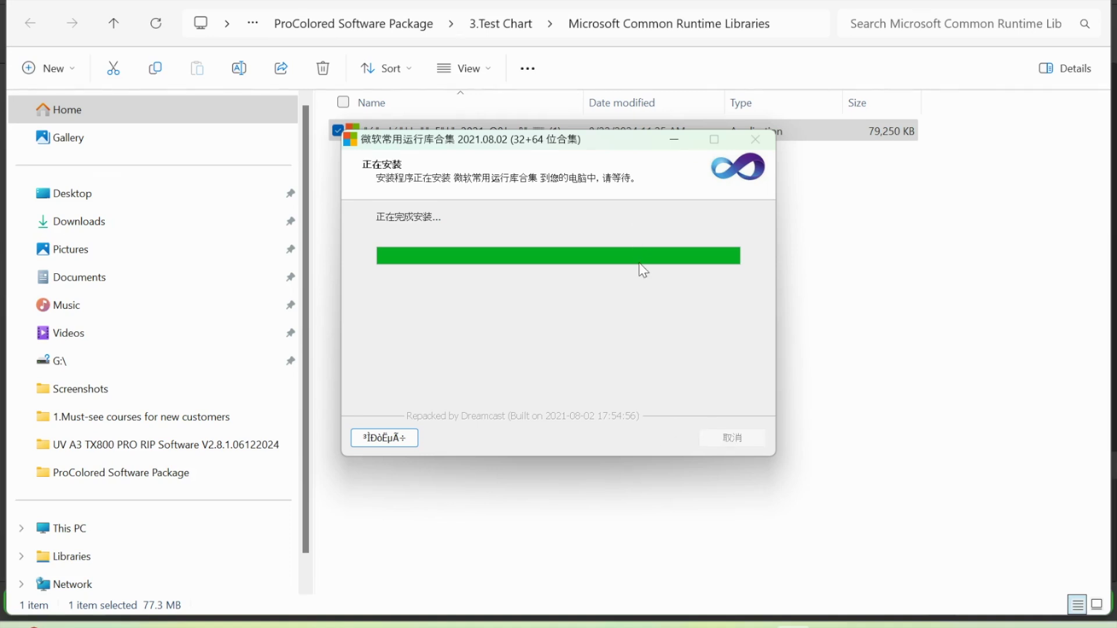
right_click(754, 625)
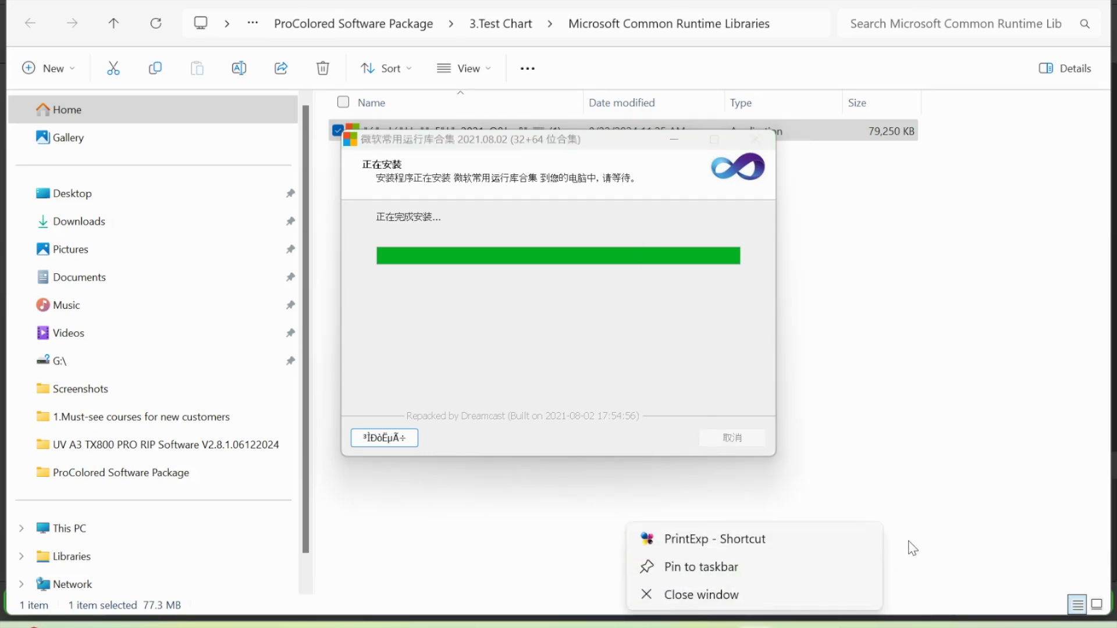
click(701, 595)
Step: Finish the runtime installer, then launch PrintExp from its desktop shortcut, allowing it to run
click(658, 438)
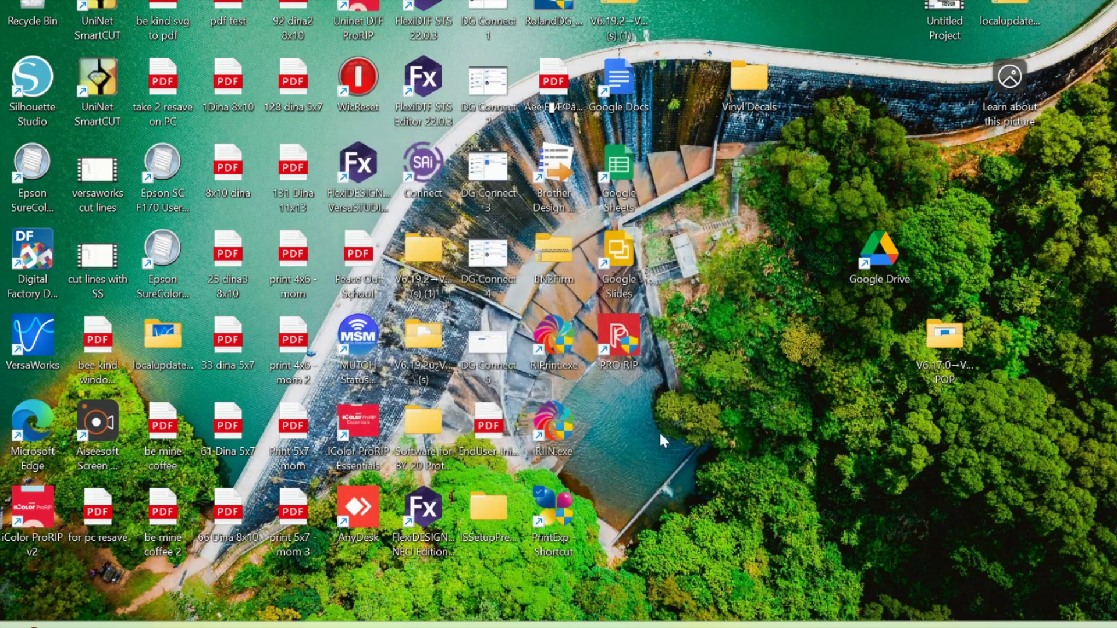
double_click(553, 516)
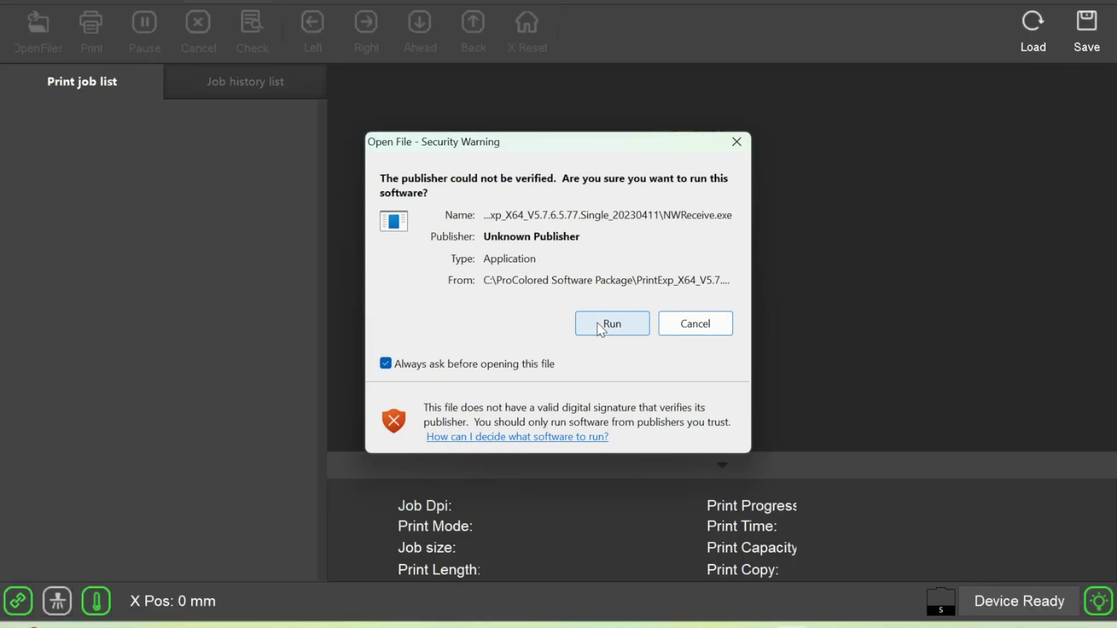
click(601, 325)
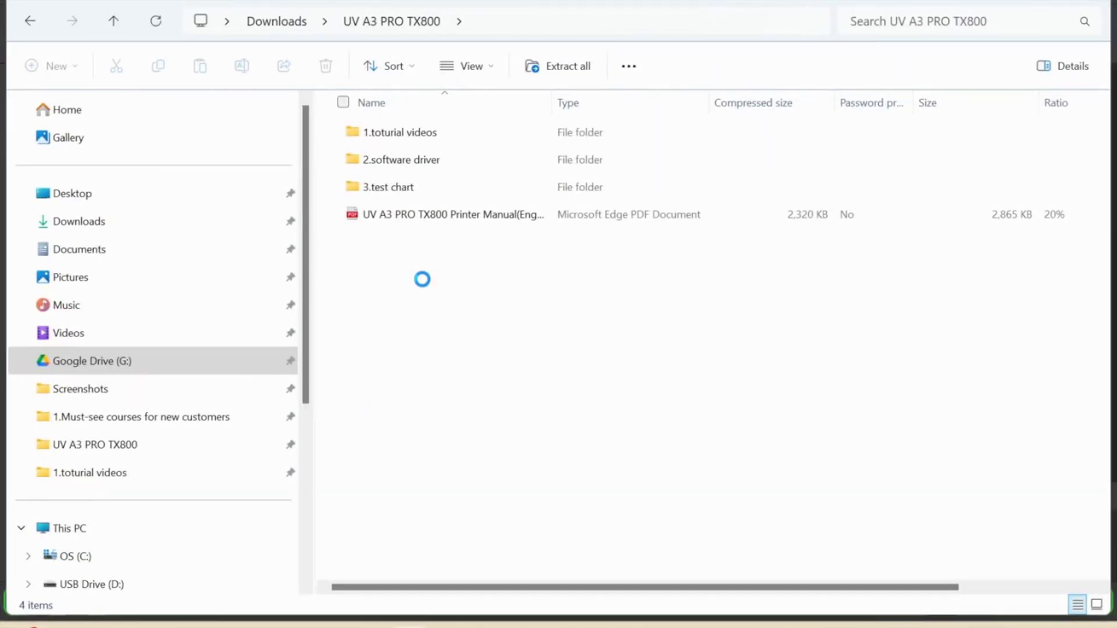
Step: Open 2.software driver > RIPrint_V5.11 and launch RIPrint_V5.11_UV_PNHD_setup
click(399, 160)
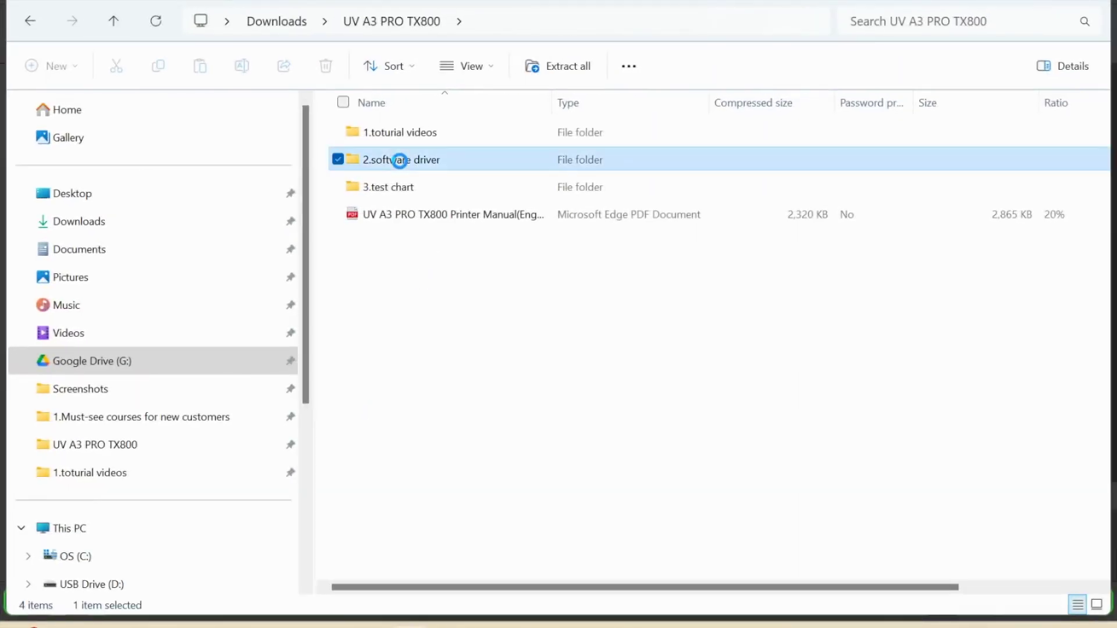
double_click(399, 160)
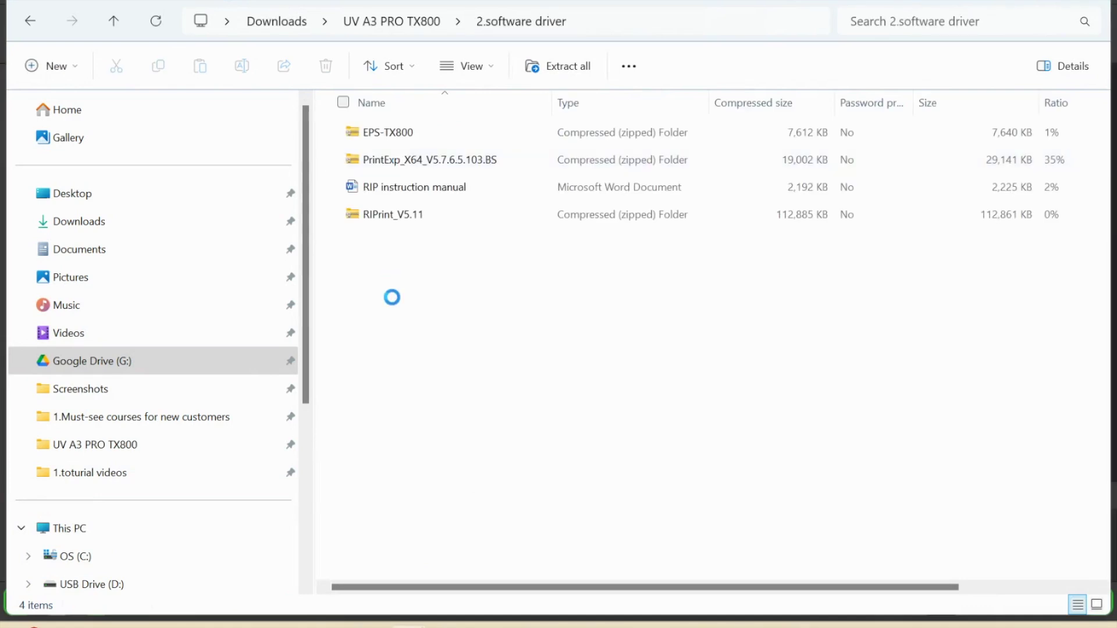
click(391, 219)
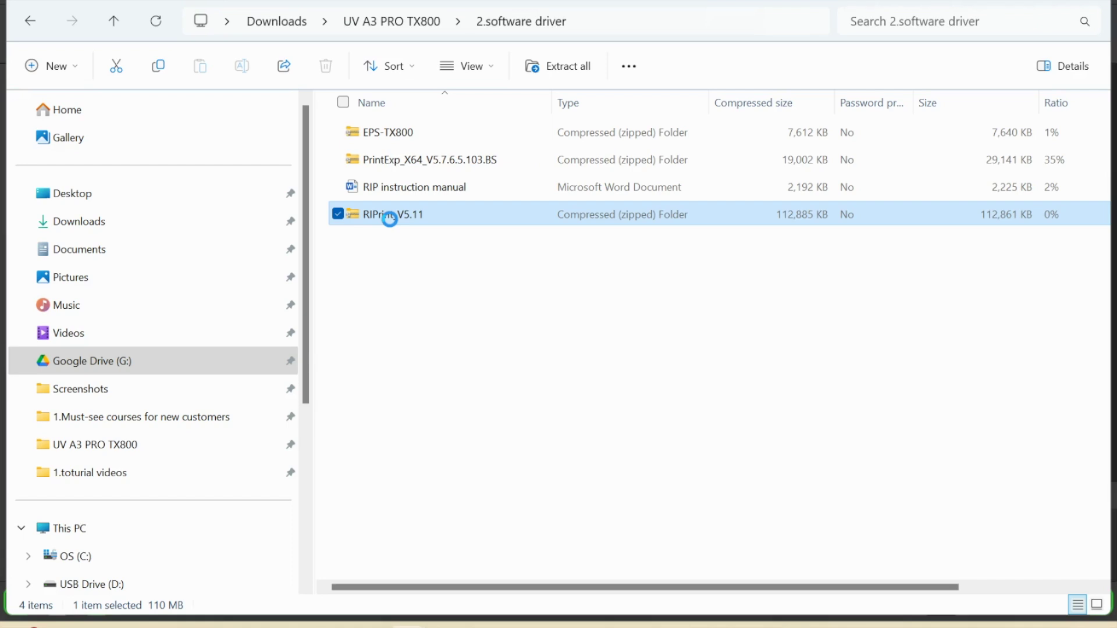
double_click(389, 218)
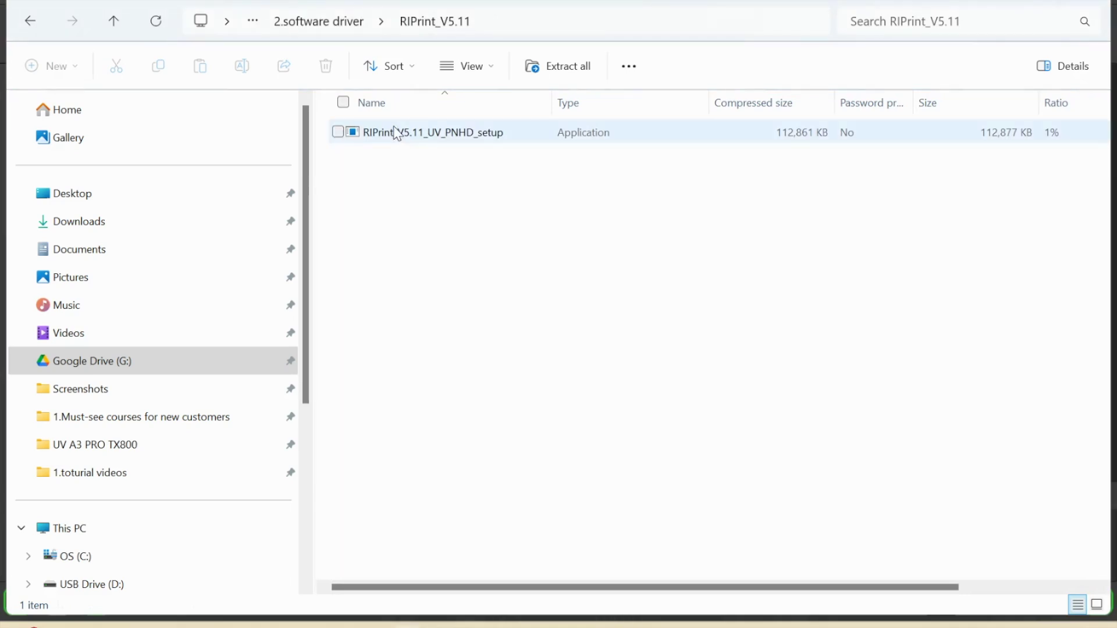
click(431, 140)
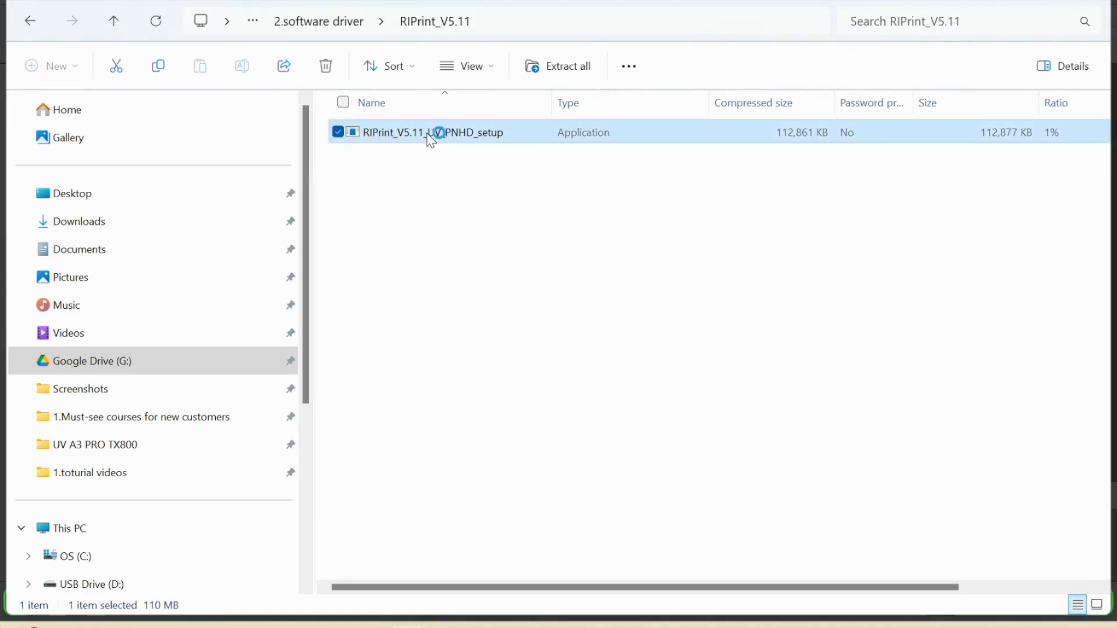
double_click(431, 141)
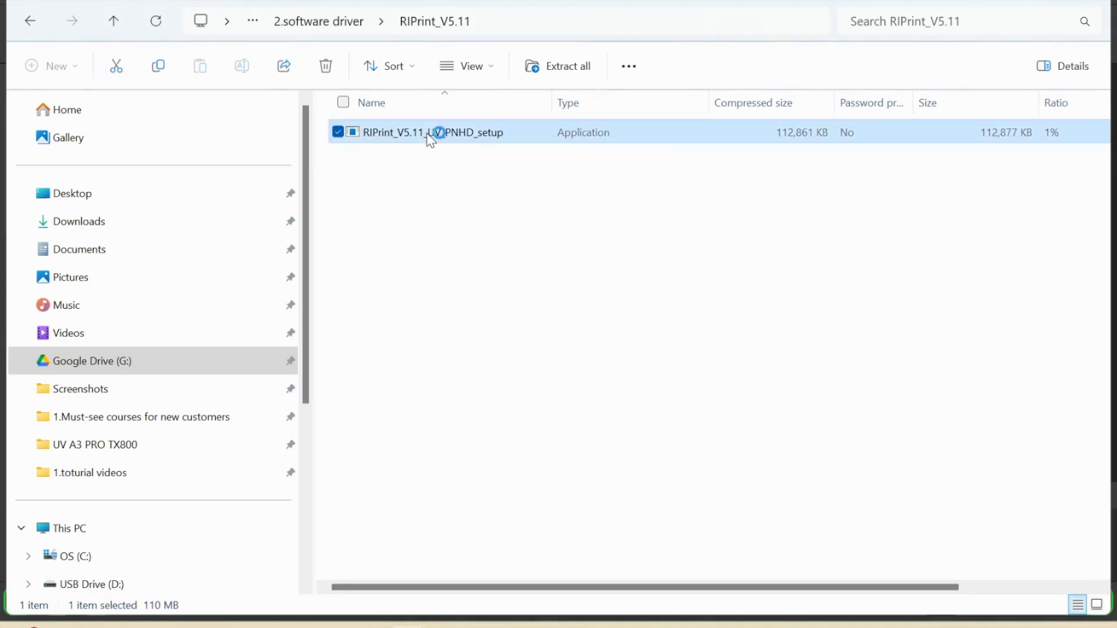